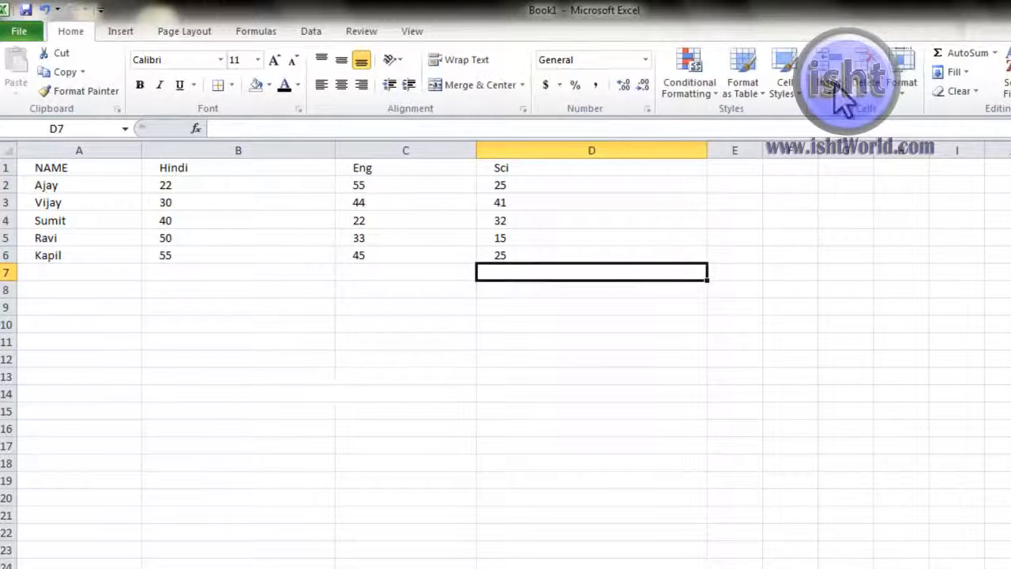
# Step: Look over the Insert, Delete and Format options in the Cells group without choosing any
pyautogui.click(836, 93)
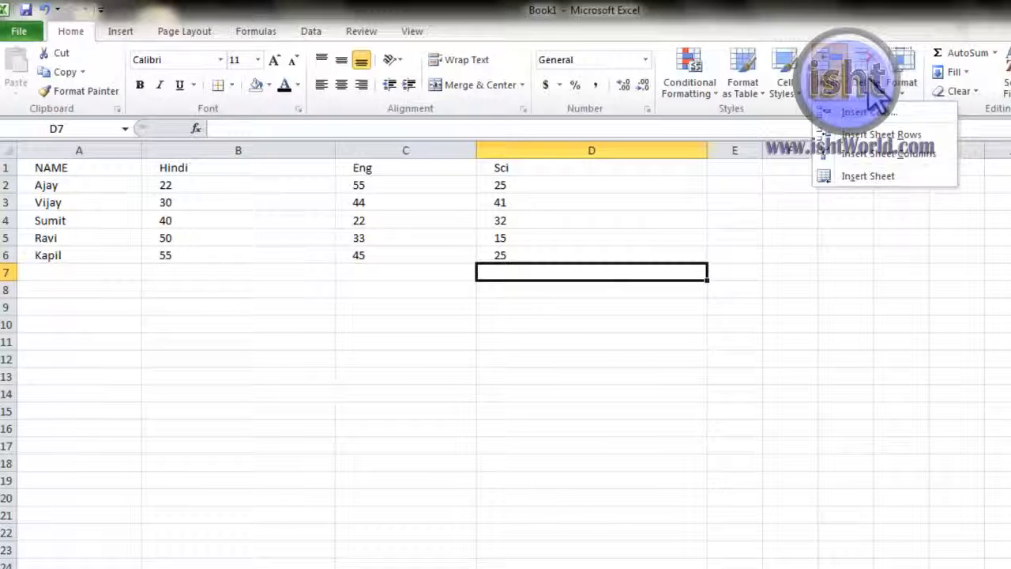
pyautogui.click(868, 85)
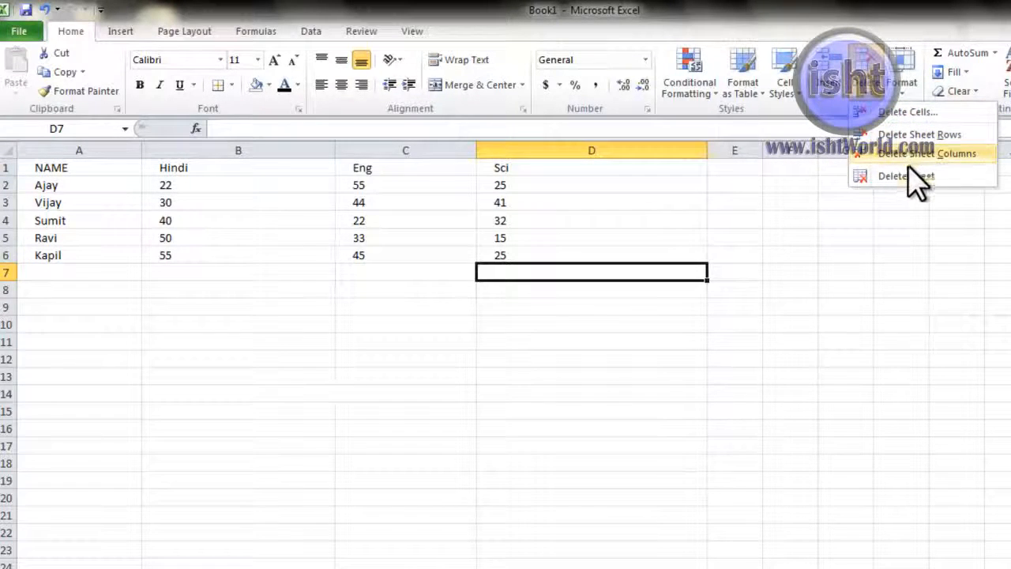
pyautogui.click(907, 93)
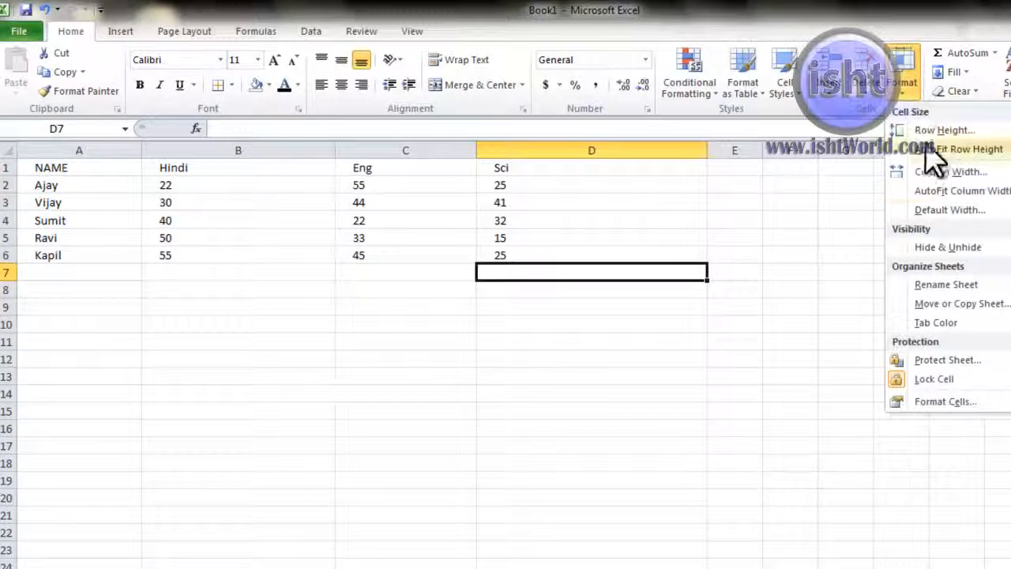
pyautogui.click(801, 206)
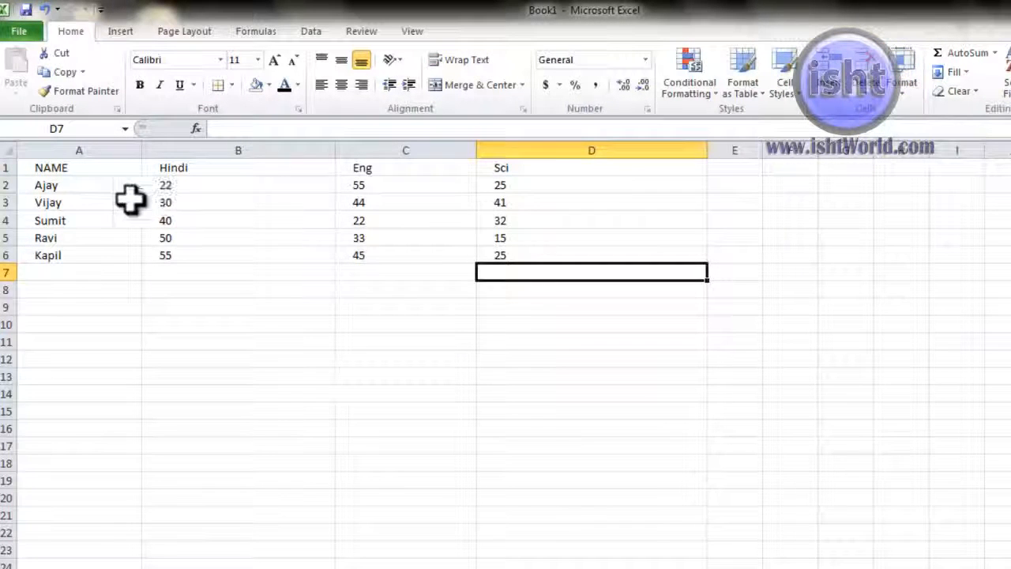
# Step: Insert a blank sheet row above Sumit's marks at row 4, then make B4 active
pyautogui.moveTo(63, 220); pyautogui.dragTo(480, 224)
pyautogui.click(825, 91)
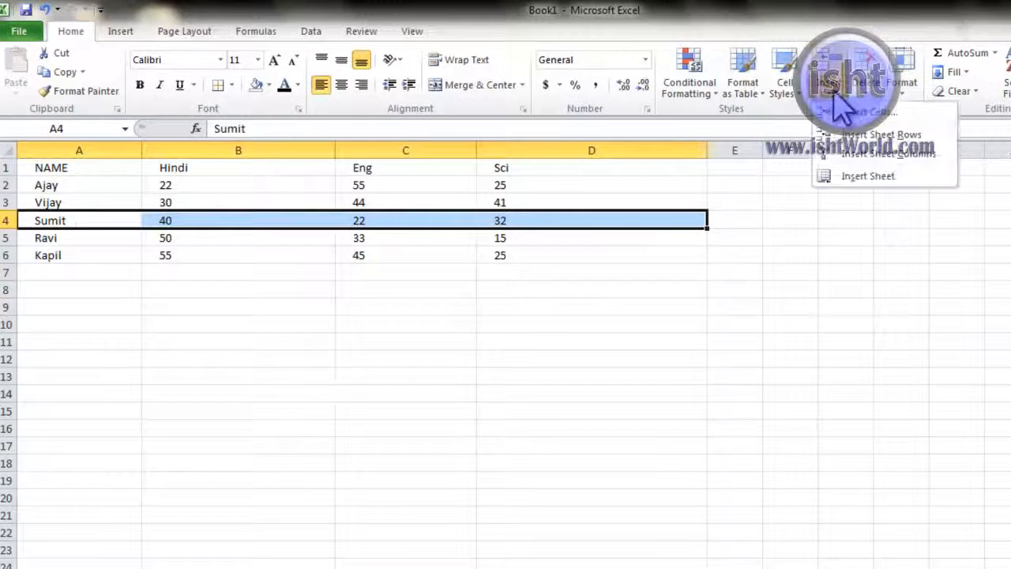
pyautogui.click(861, 135)
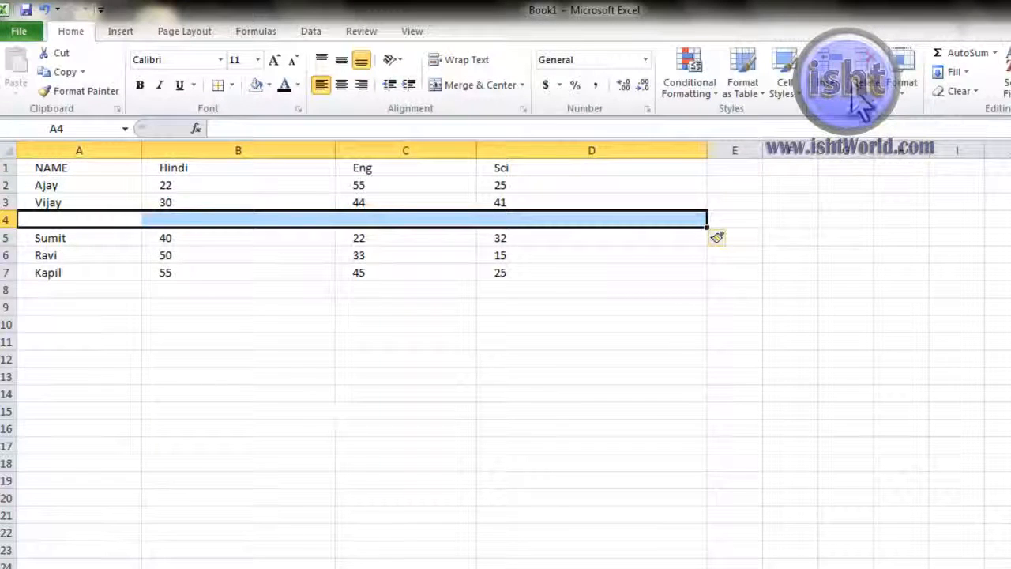
pyautogui.click(325, 344)
pyautogui.click(214, 221)
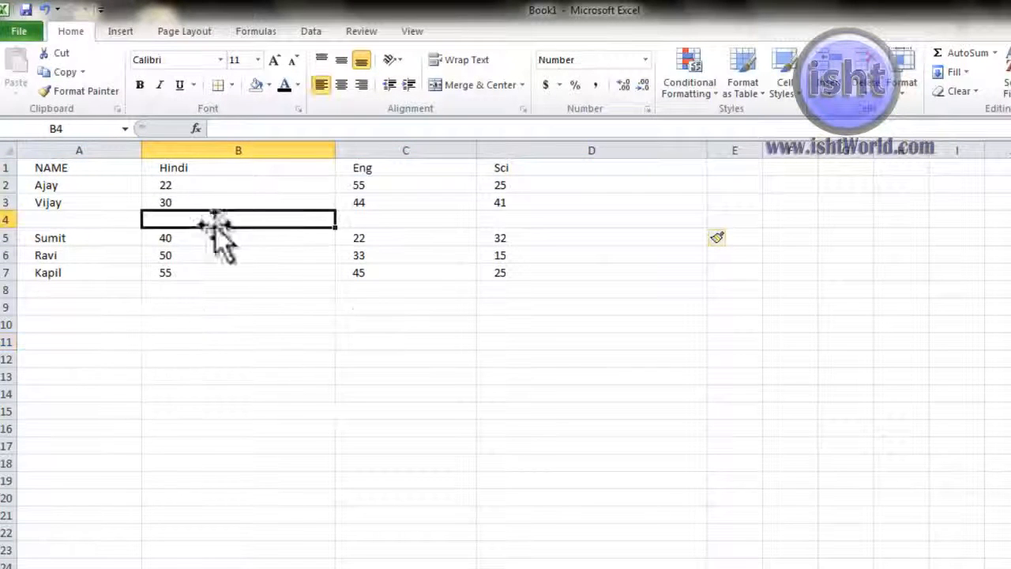
pyautogui.click(826, 94)
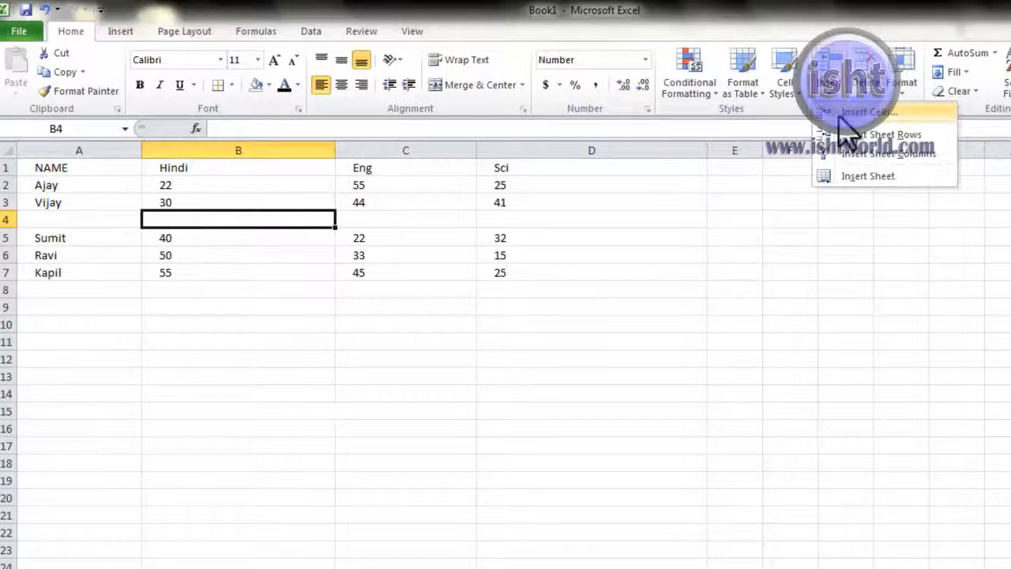
pyautogui.click(836, 111)
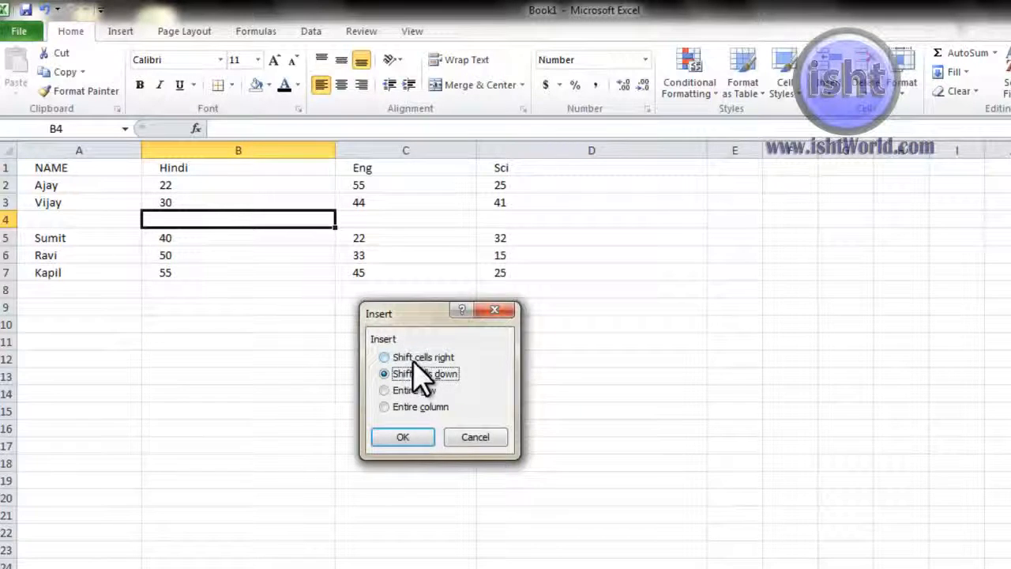
pyautogui.click(414, 361)
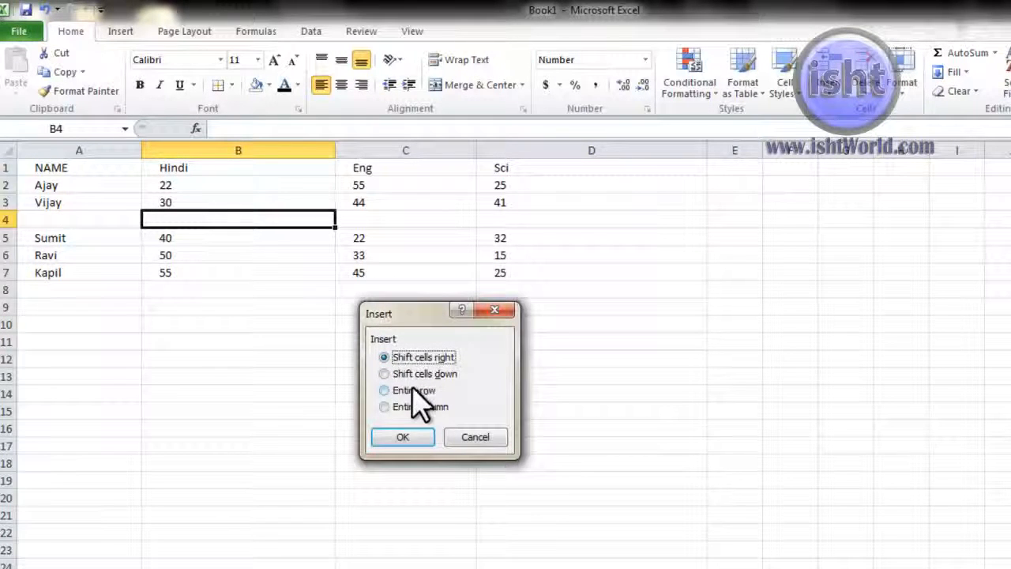
pyautogui.click(417, 390)
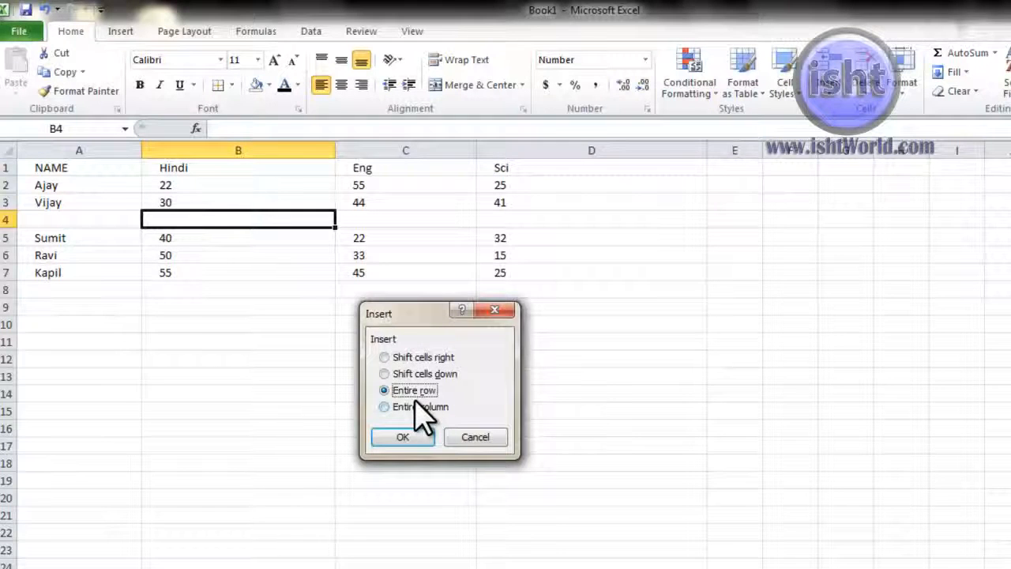
pyautogui.click(418, 374)
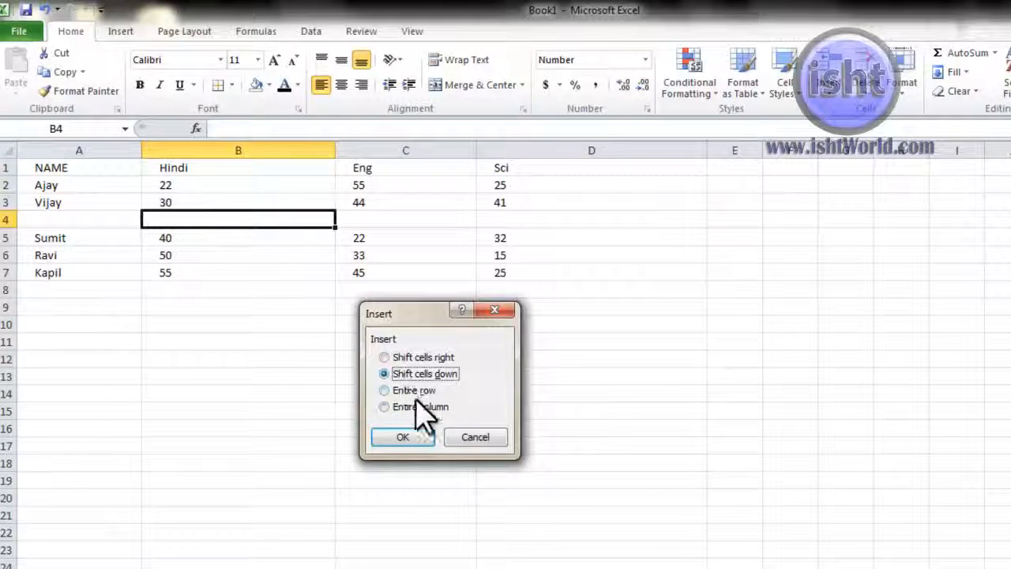
pyautogui.click(411, 443)
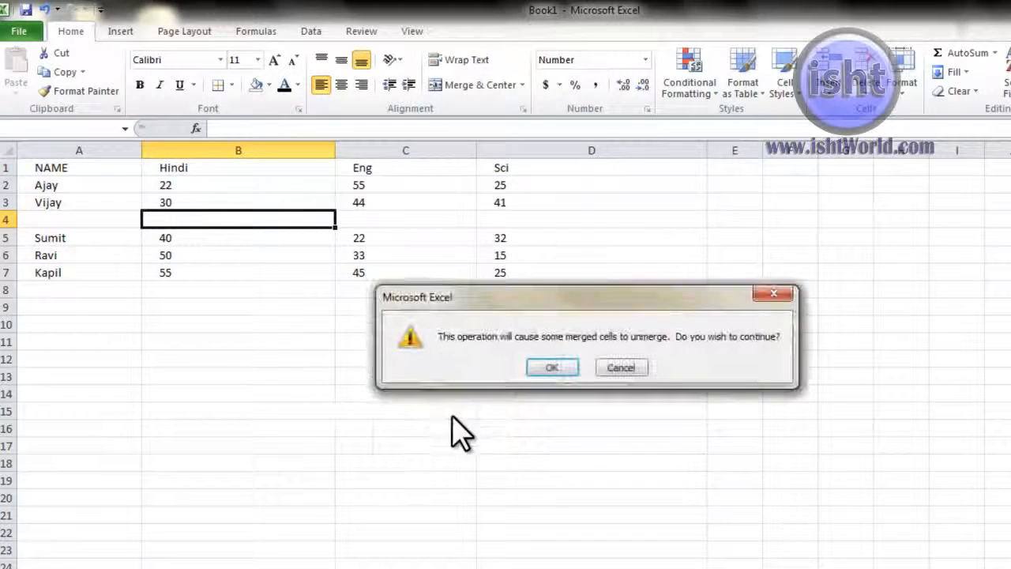
pyautogui.click(539, 365)
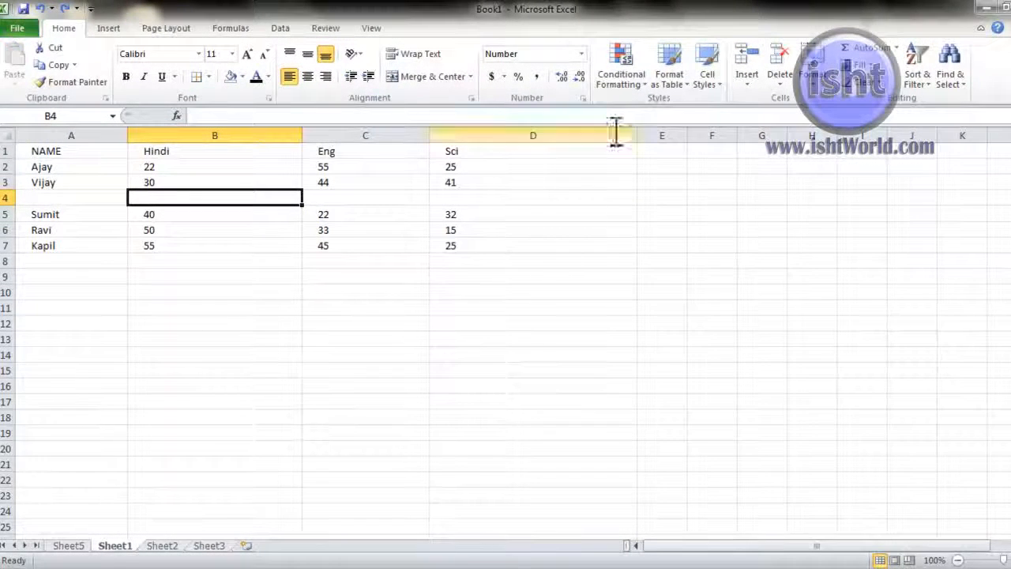
# Step: Add a new blank worksheet to the workbook from the Cells group
pyautogui.click(233, 225)
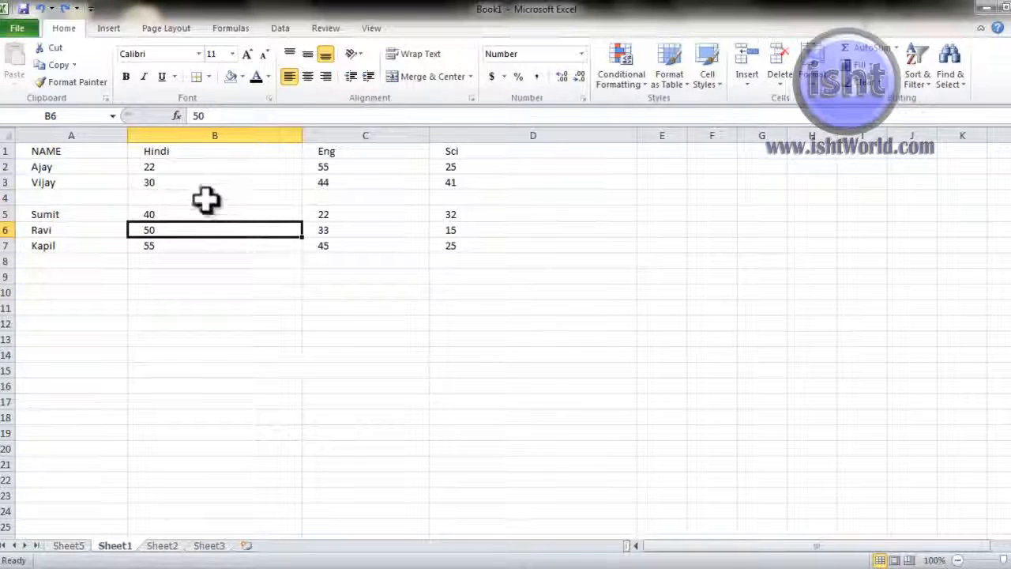
pyautogui.click(748, 87)
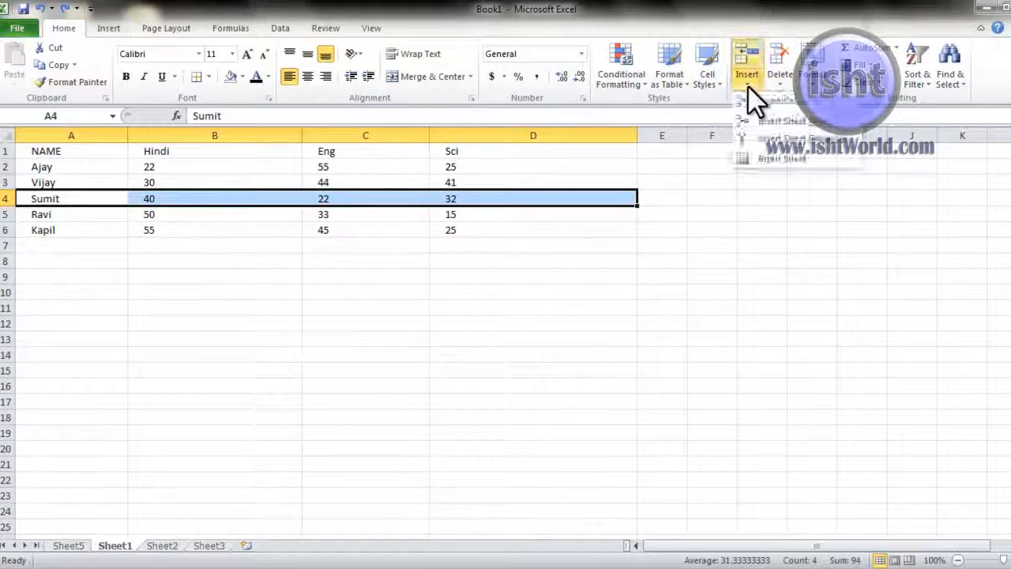
pyautogui.click(757, 159)
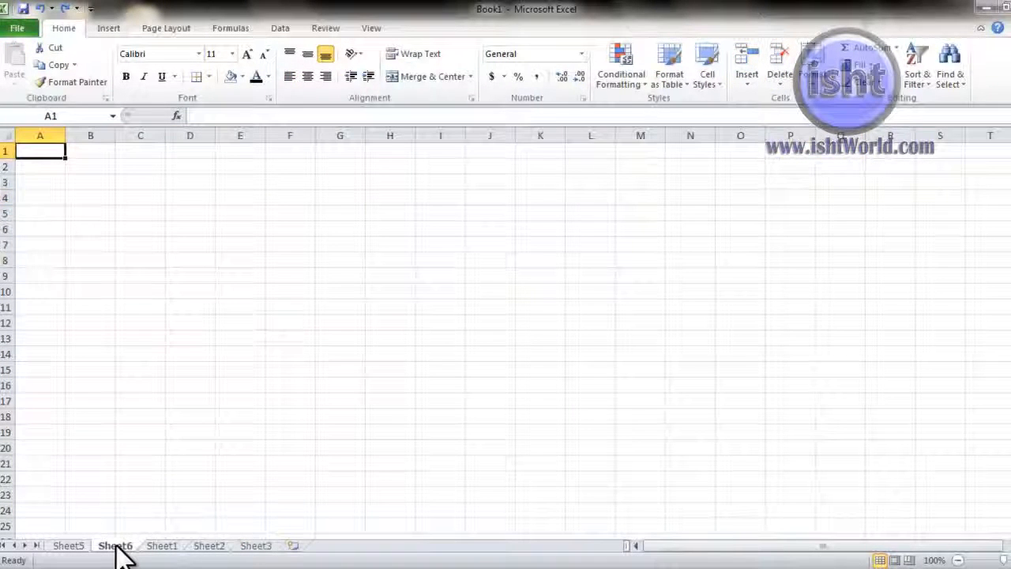
# Step: Browse Sheet5, Sheet6, Sheet2 and Sheet3, ending back on Sheet1 with the marks table
pyautogui.click(75, 546)
pyautogui.click(126, 546)
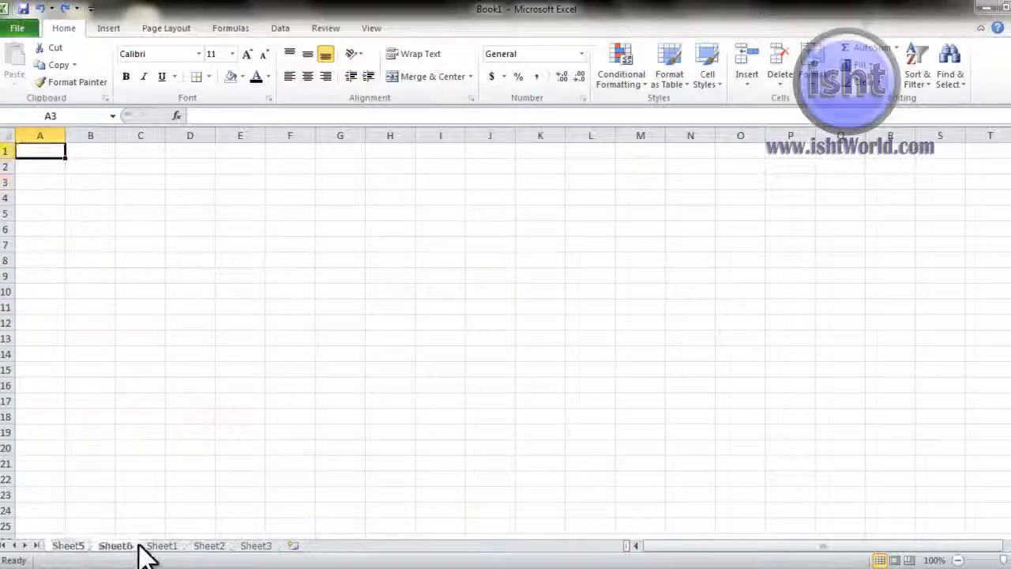
pyautogui.click(158, 546)
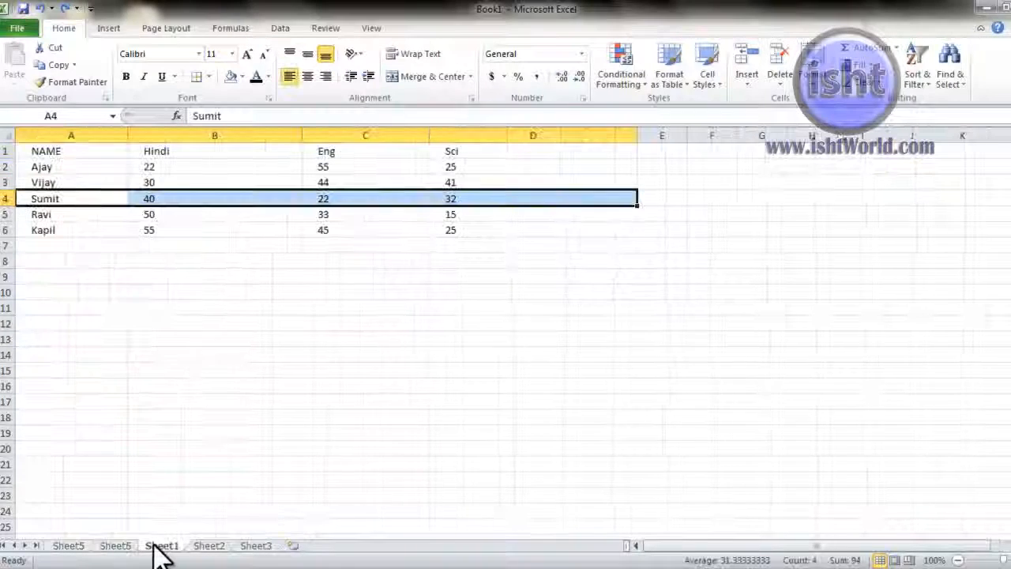
pyautogui.click(211, 547)
pyautogui.click(251, 547)
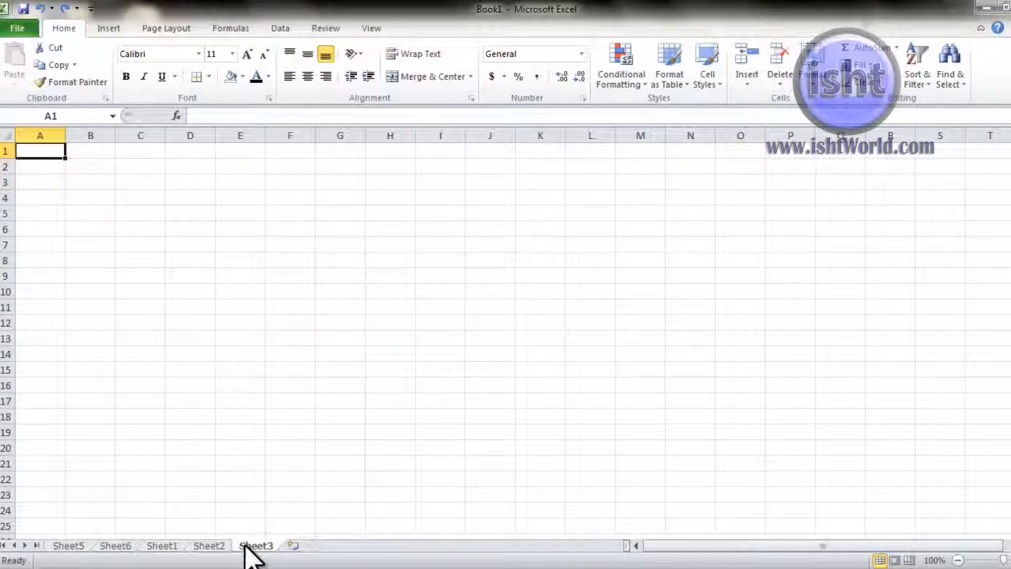
pyautogui.click(216, 547)
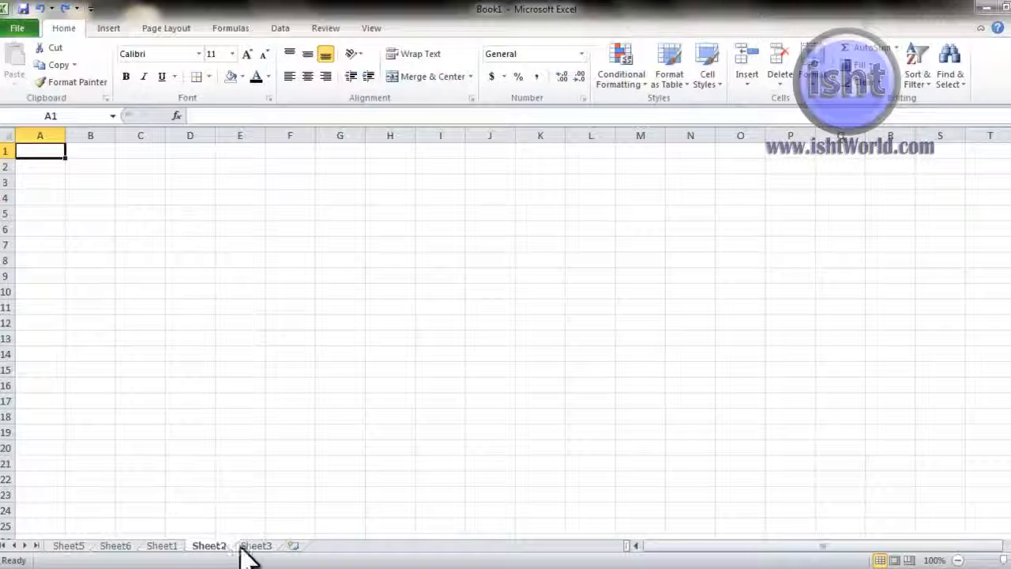
pyautogui.click(250, 547)
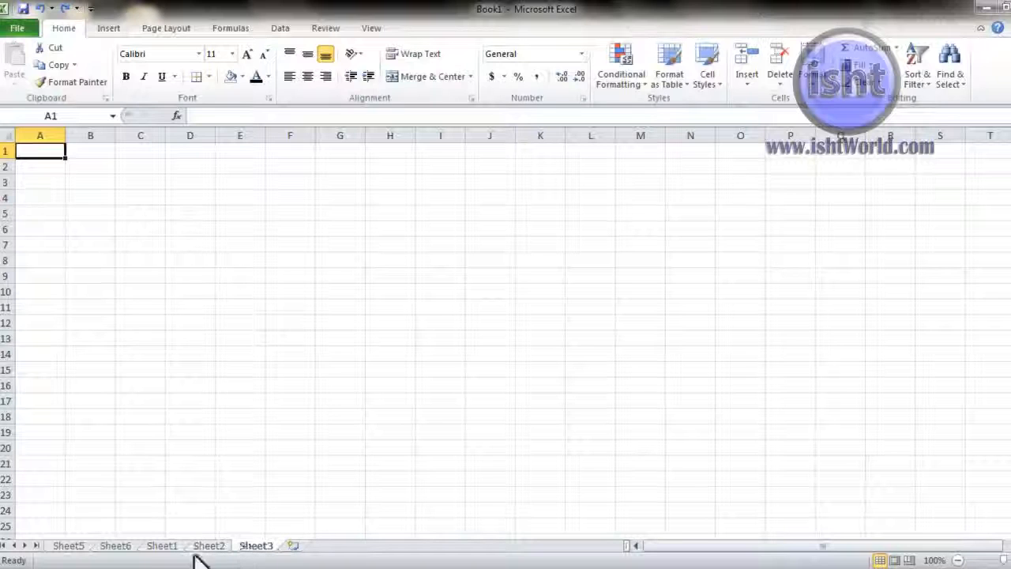
pyautogui.click(85, 547)
pyautogui.click(106, 547)
pyautogui.click(84, 546)
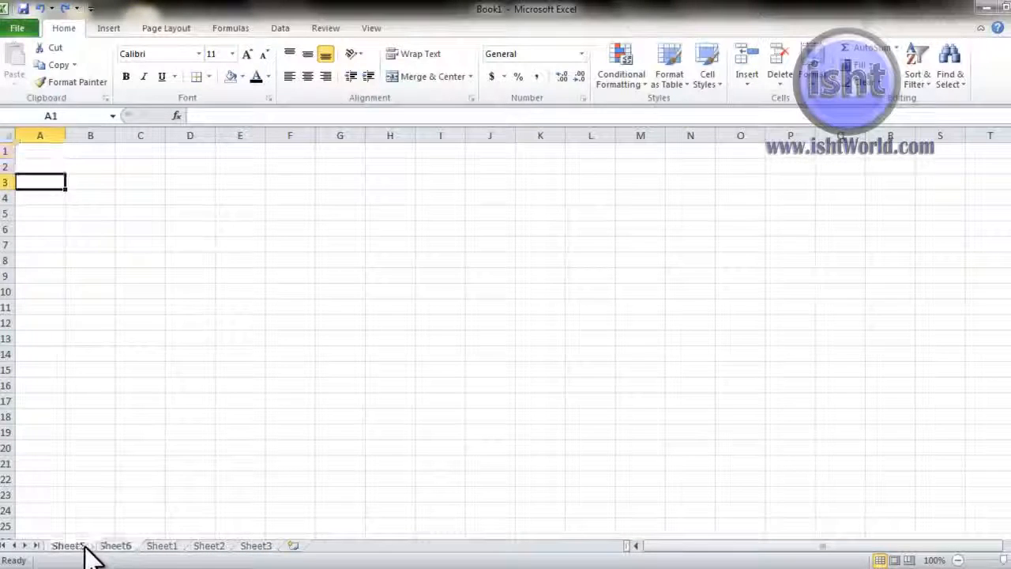
pyautogui.click(103, 547)
pyautogui.click(105, 547)
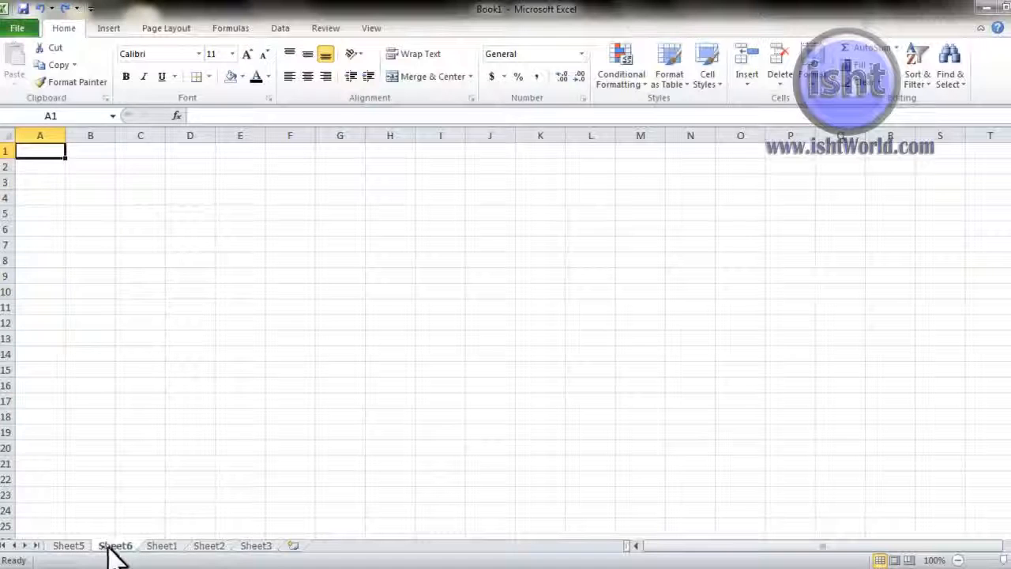
pyautogui.click(166, 546)
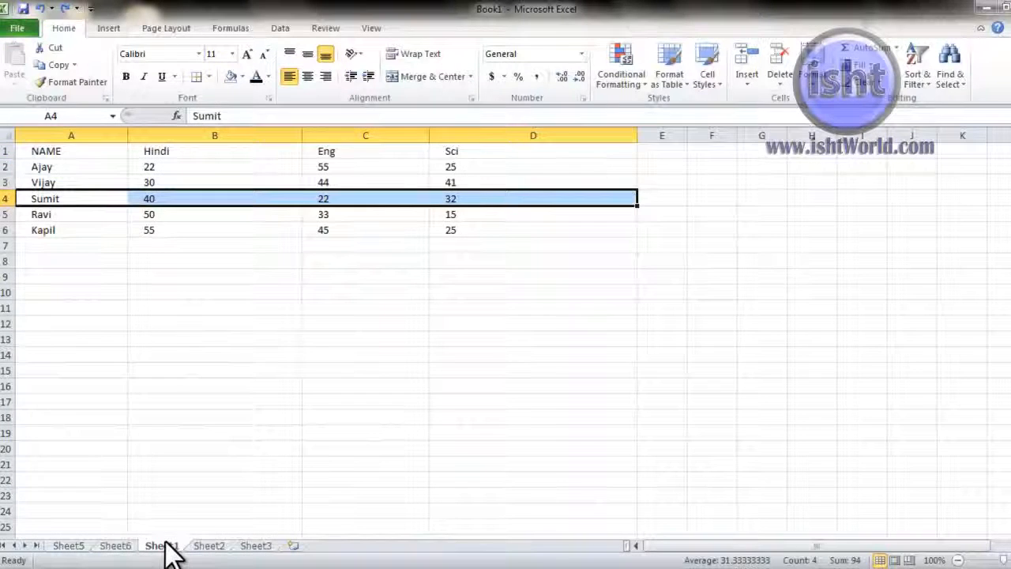
pyautogui.click(561, 229)
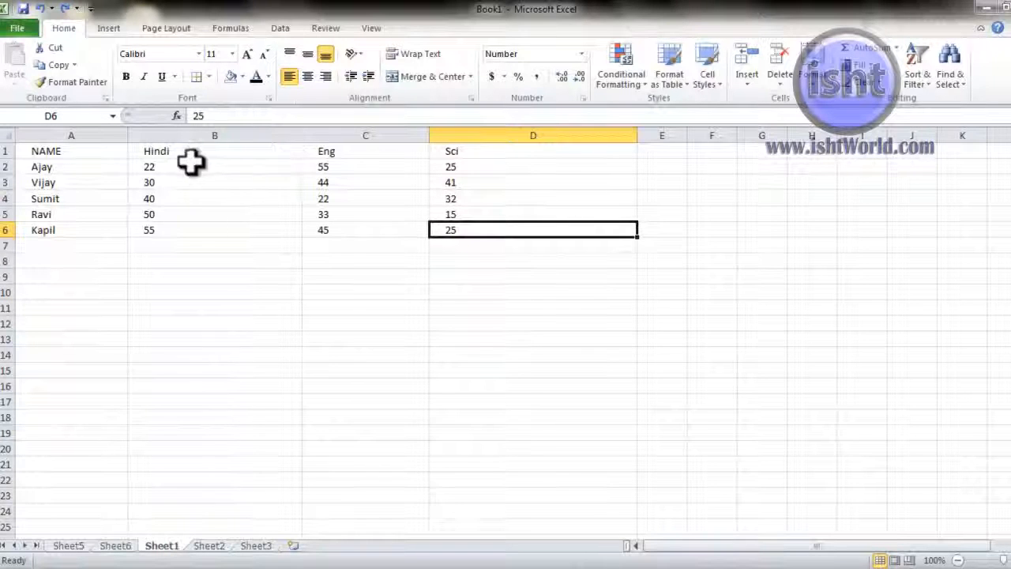
pyautogui.click(777, 81)
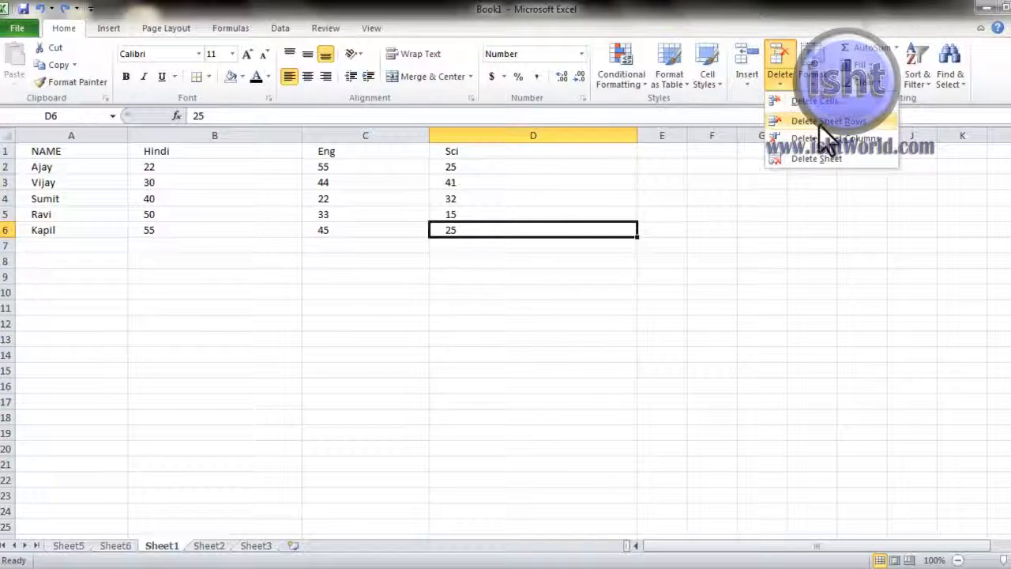
pyautogui.click(724, 244)
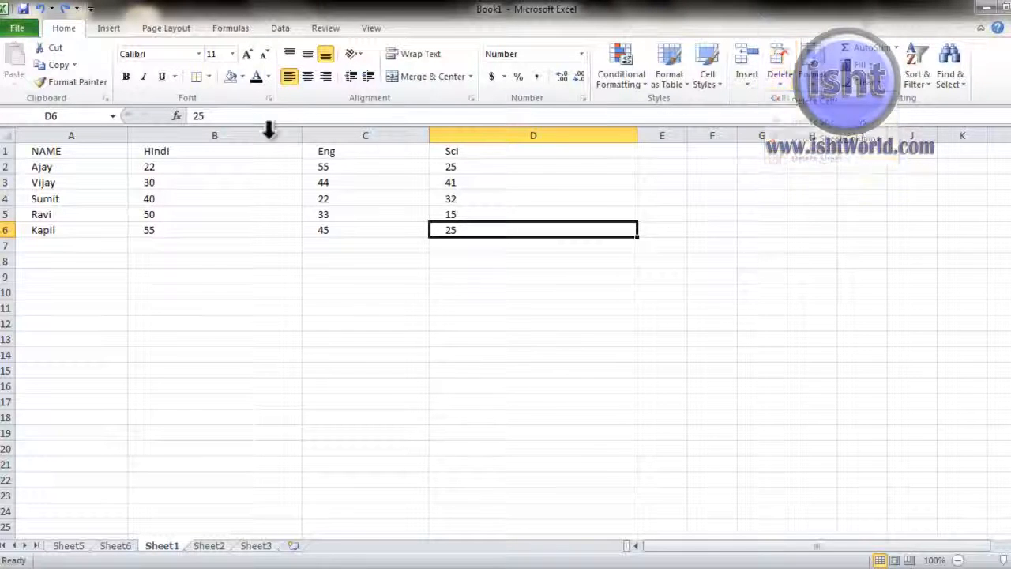
pyautogui.click(212, 194)
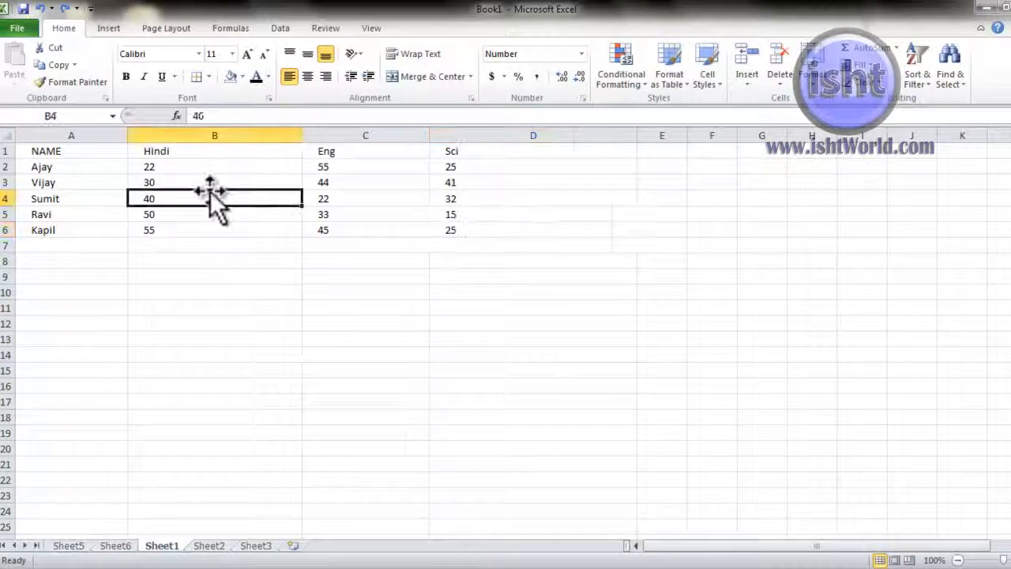
pyautogui.click(777, 81)
# Step: Delete cell B4 with Shift cells left, moving 22 and 32 into Hindi and Eng
pyautogui.click(795, 113)
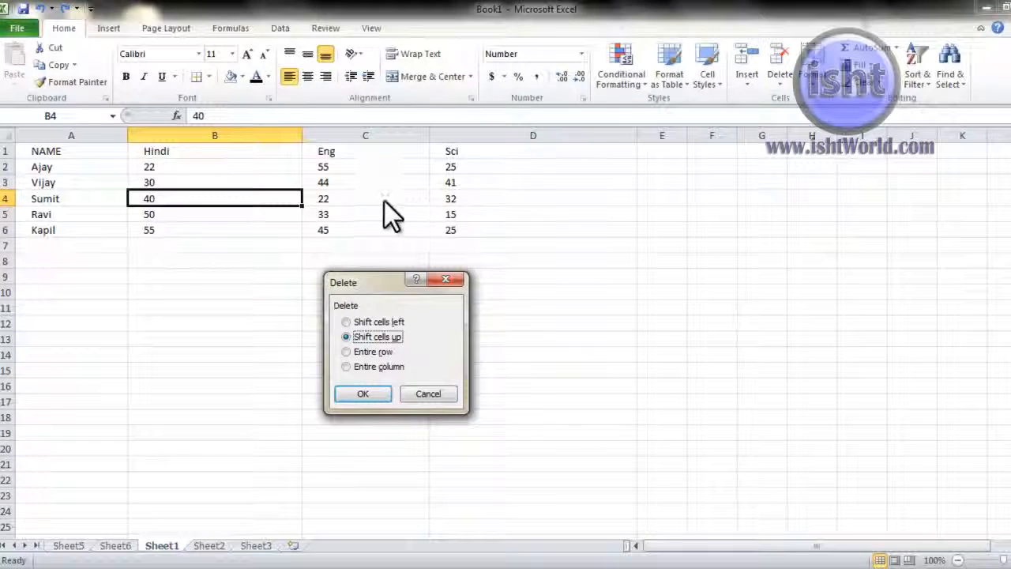
pyautogui.click(371, 323)
pyautogui.click(376, 390)
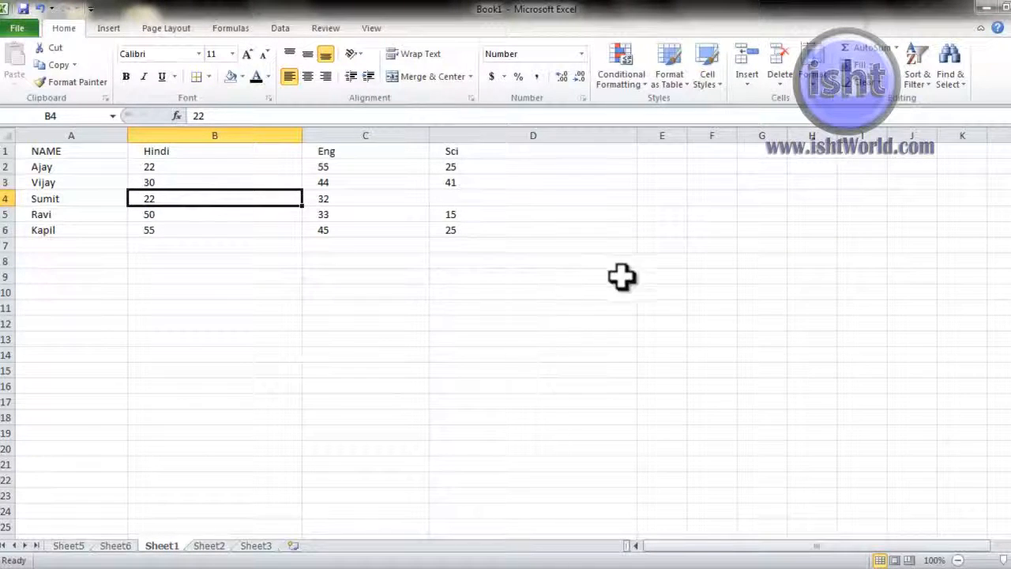
# Step: Delete Sumit's whole sheet row so Ravi moves to row 4 and Kapil to row 5
pyautogui.click(779, 83)
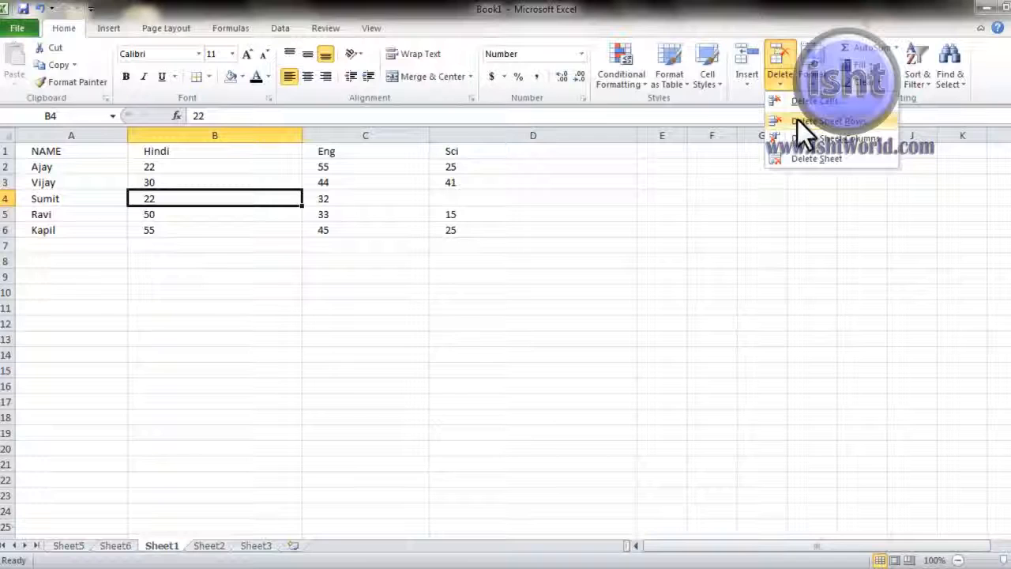
pyautogui.click(797, 120)
pyautogui.click(780, 87)
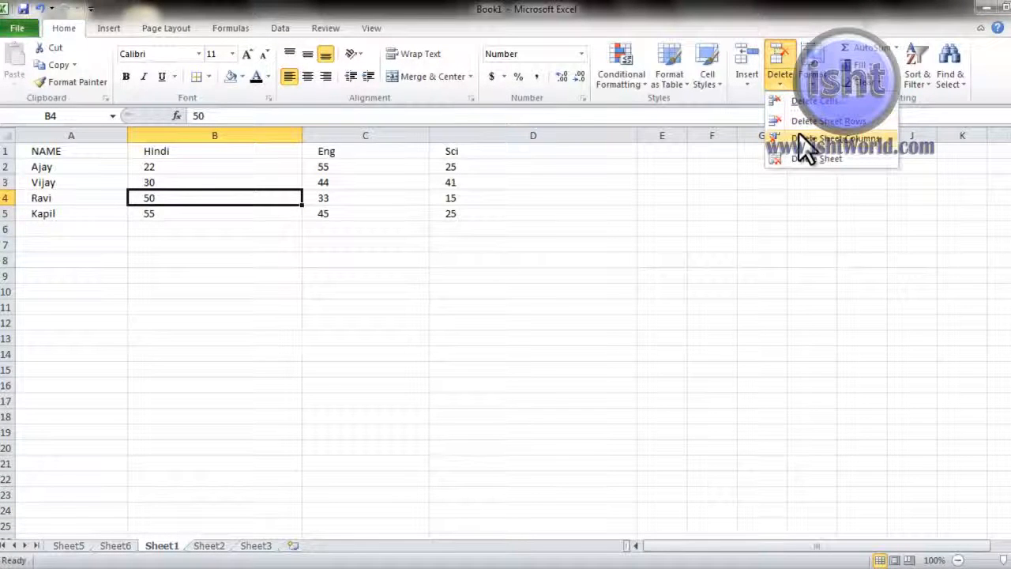
pyautogui.click(260, 233)
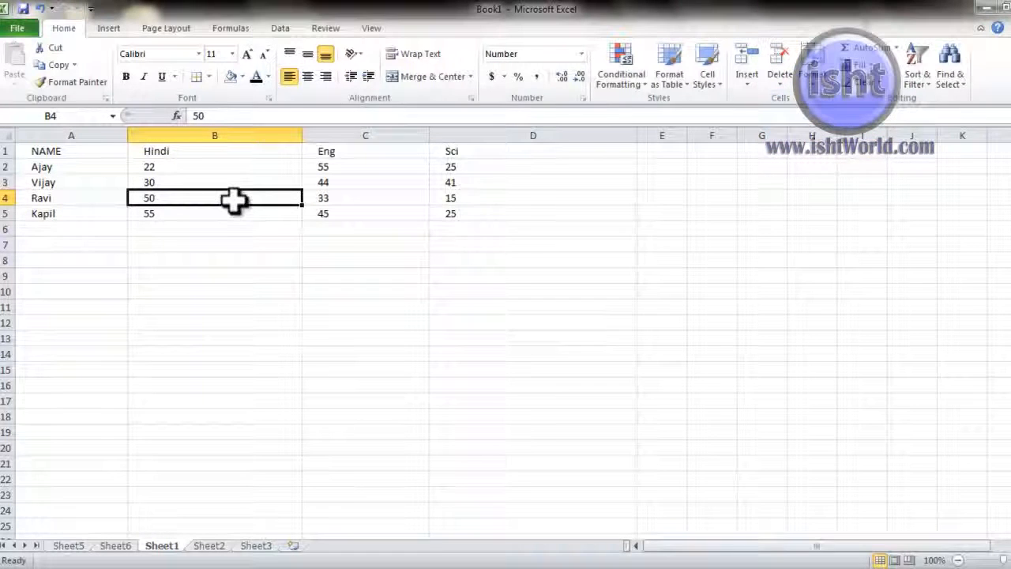
# Step: Delete the entire Hindi column so Eng and Sci shift into columns B and C
pyautogui.moveTo(222, 152); pyautogui.dragTo(220, 271)
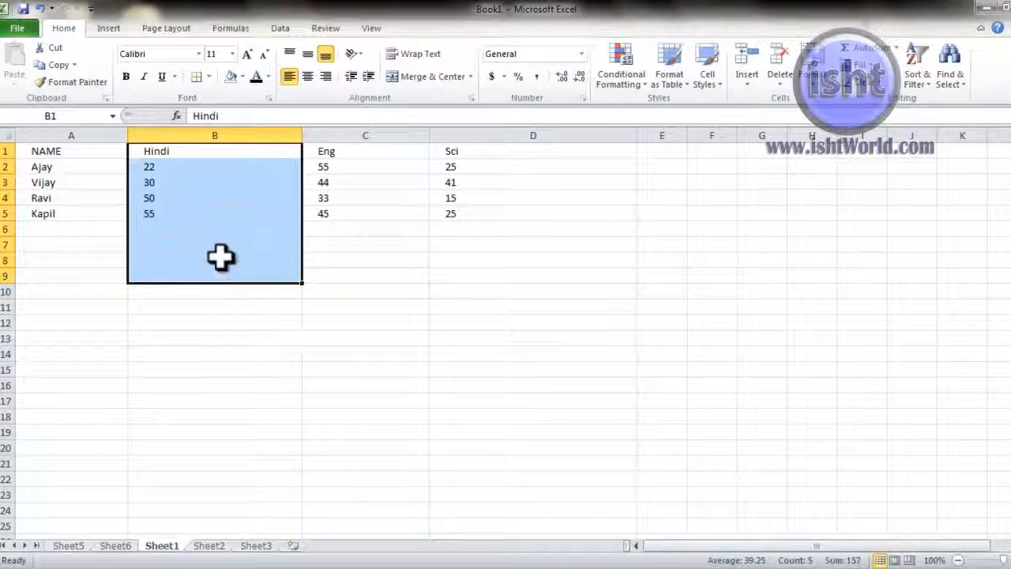
pyautogui.click(214, 201)
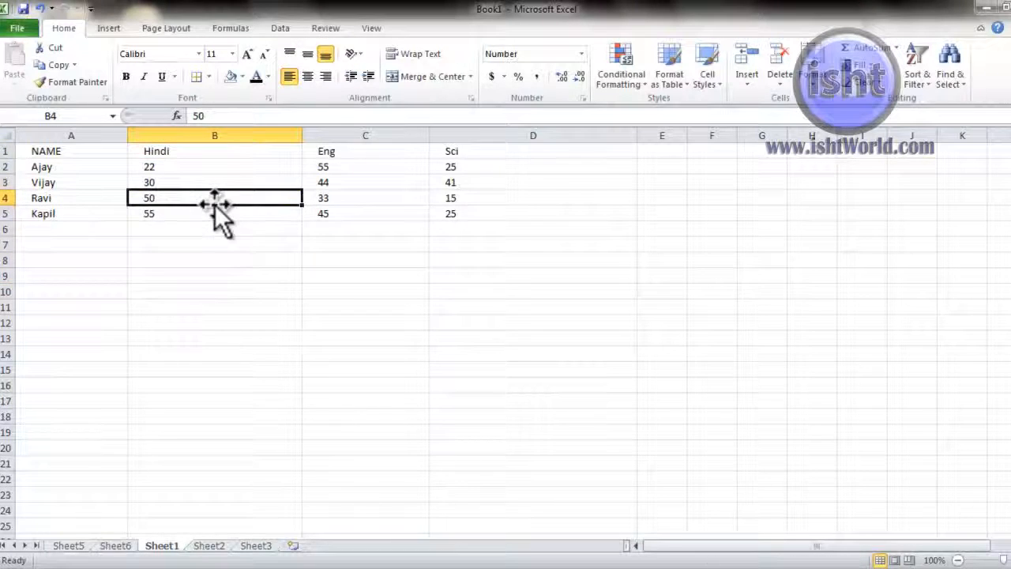
pyautogui.click(782, 80)
pyautogui.click(790, 145)
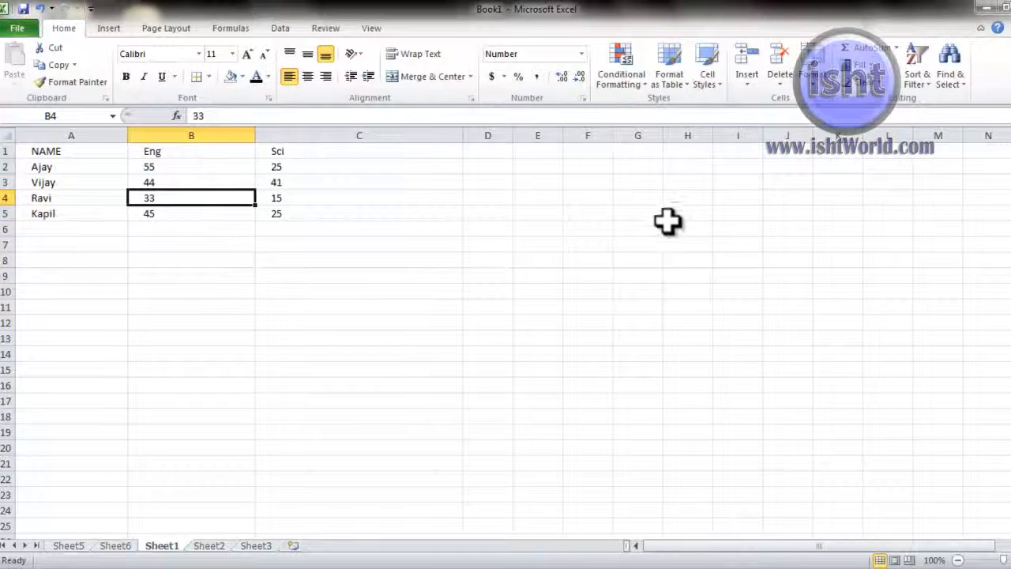
pyautogui.click(778, 85)
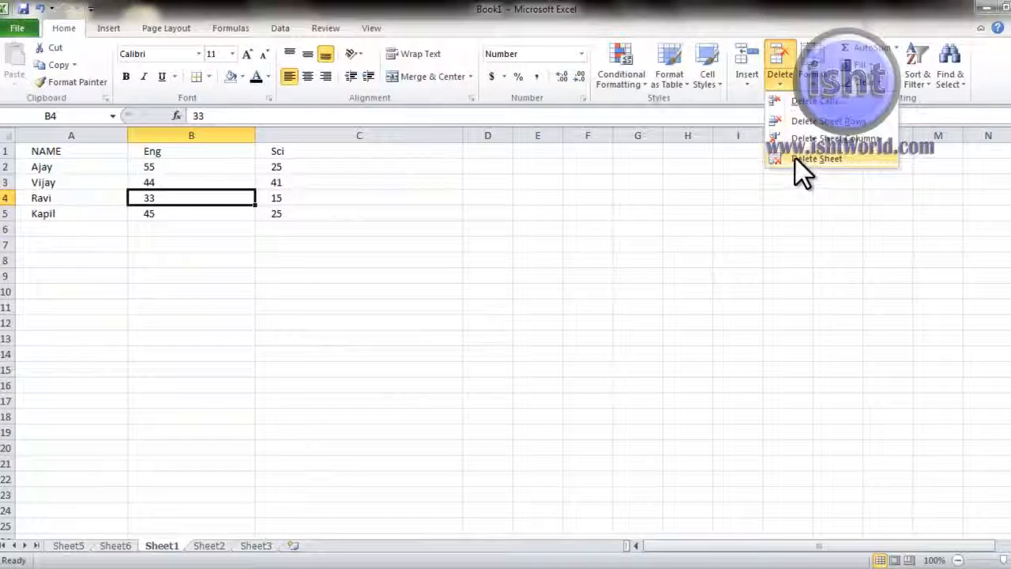
pyautogui.click(400, 308)
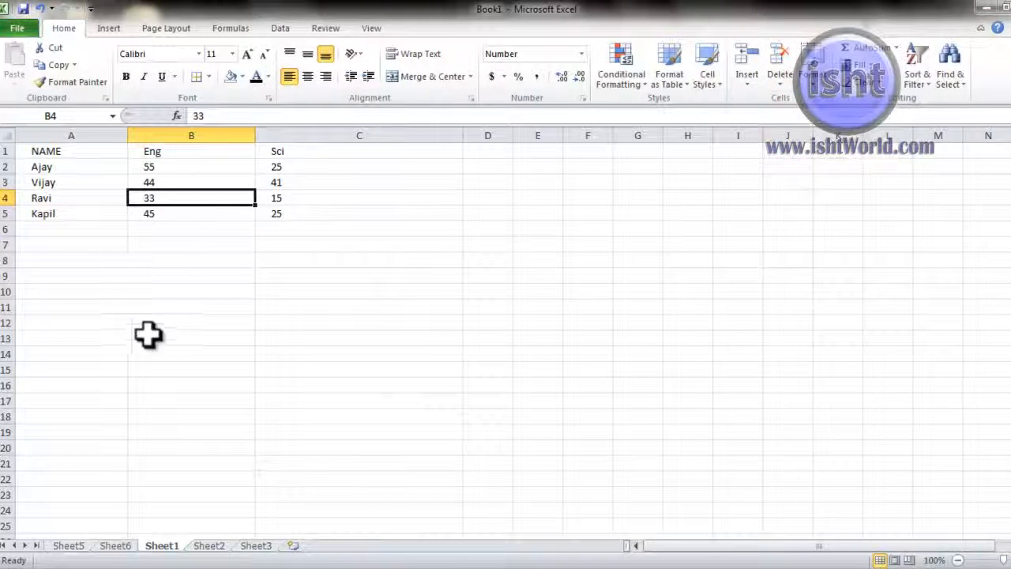
# Step: Delete the empty Sheet6 and Sheet5, leaving only Sheet1, Sheet2 and Sheet3
pyautogui.click(113, 547)
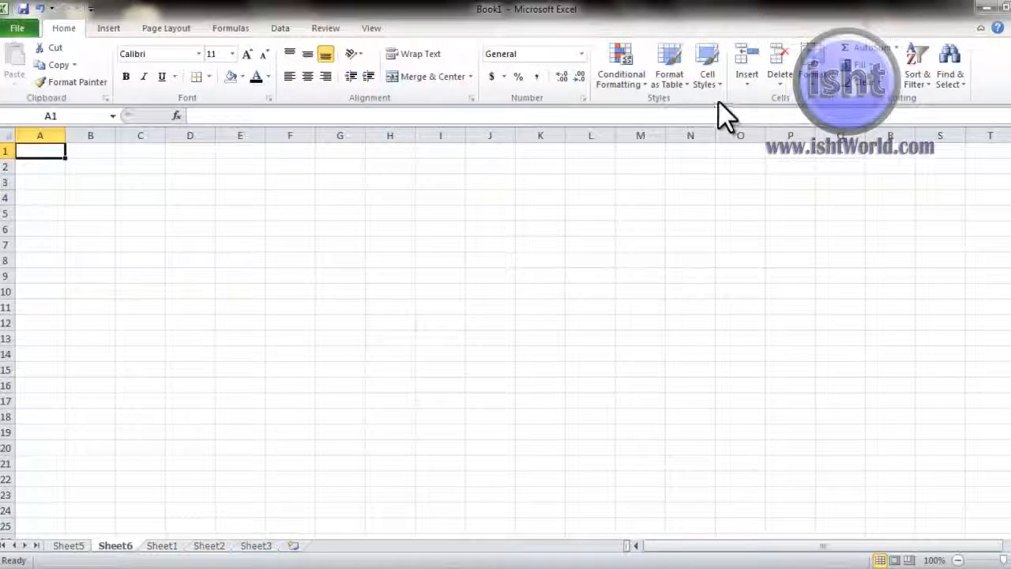
pyautogui.click(774, 85)
pyautogui.click(801, 154)
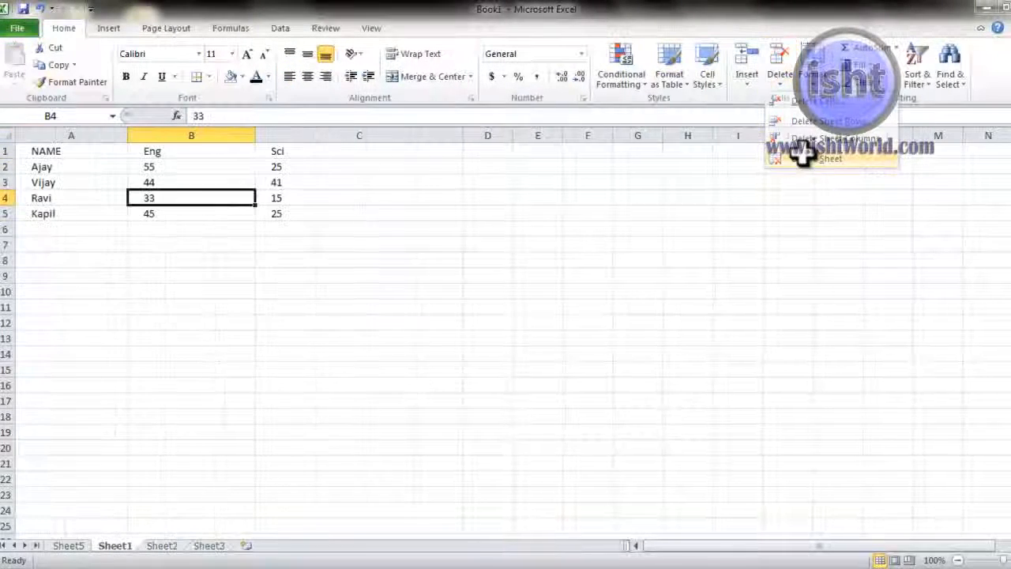
pyautogui.click(70, 547)
pyautogui.click(783, 85)
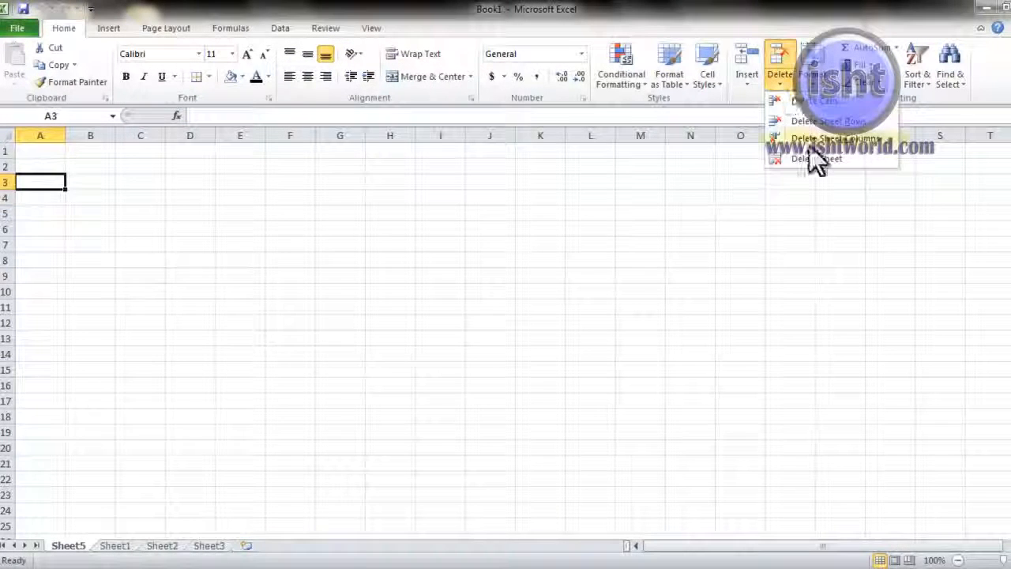
pyautogui.click(807, 157)
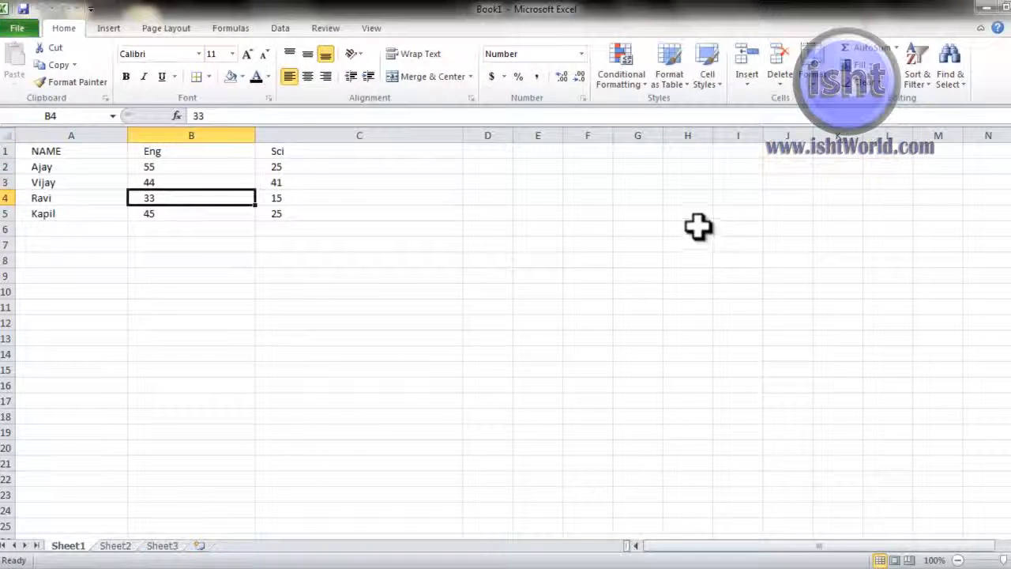
pyautogui.click(777, 86)
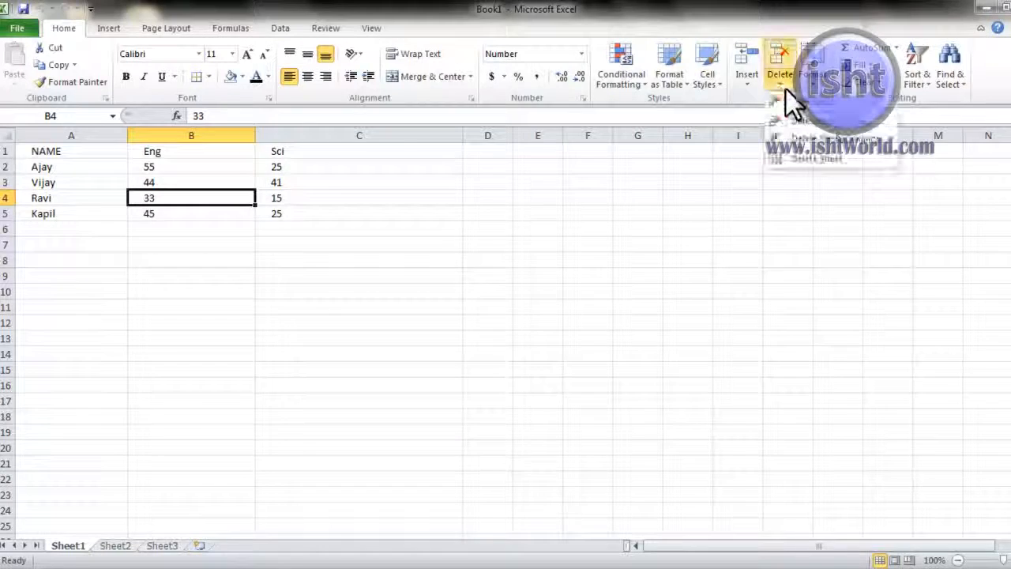
# Step: Restore the Hindi column with marks 20, 30, 55 and 40, then review the Format options
pyautogui.click(812, 86)
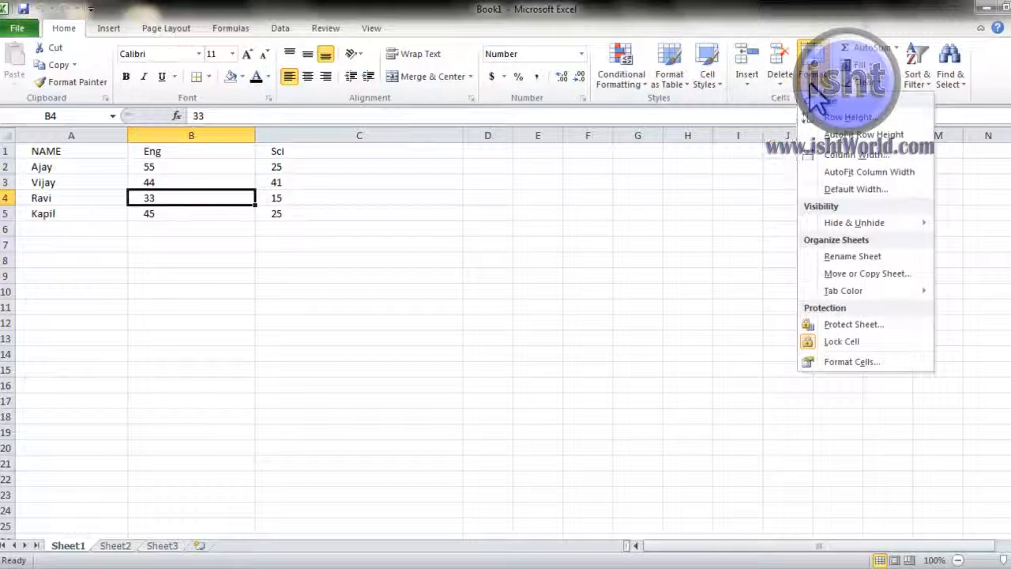
pyautogui.click(685, 307)
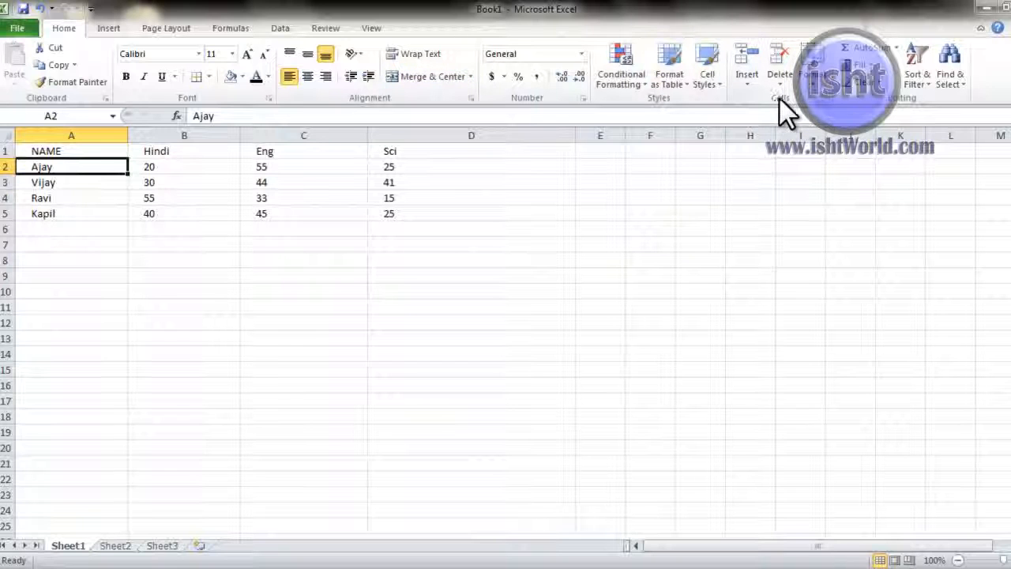
pyautogui.click(822, 85)
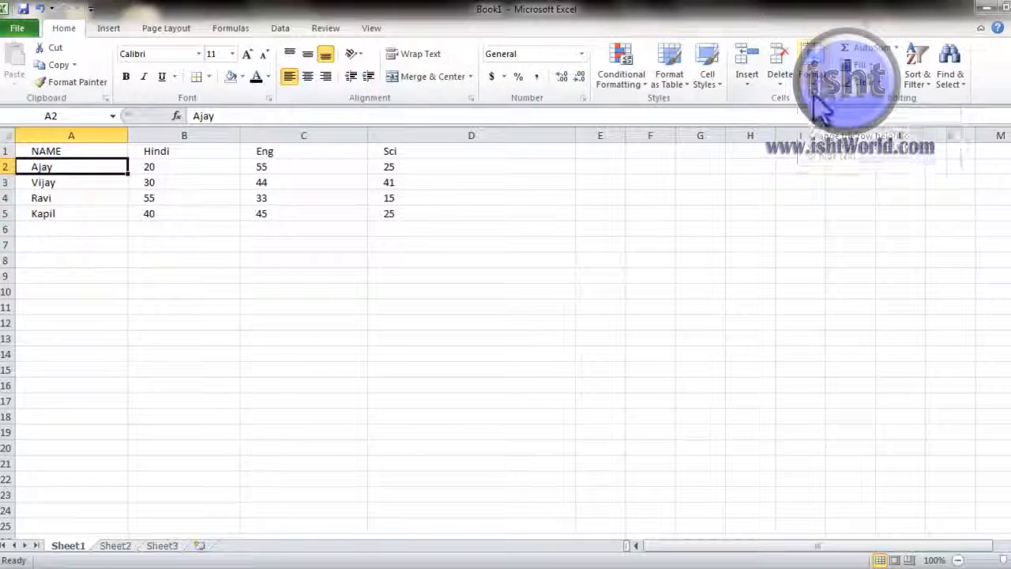
pyautogui.click(86, 358)
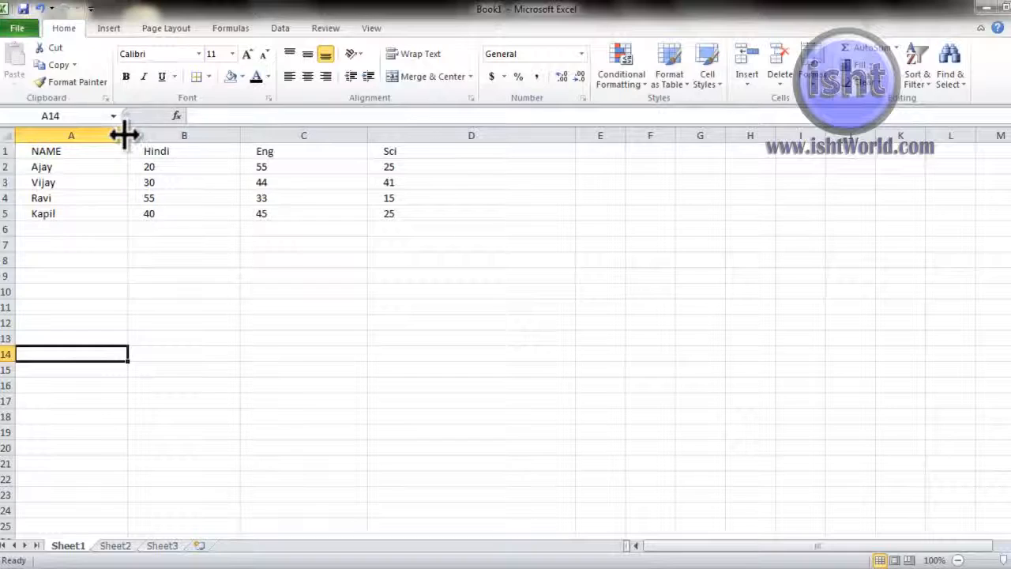
# Step: Widen column A for the student names and make row 1 much taller
pyautogui.moveTo(124, 135); pyautogui.dragTo(233, 145)
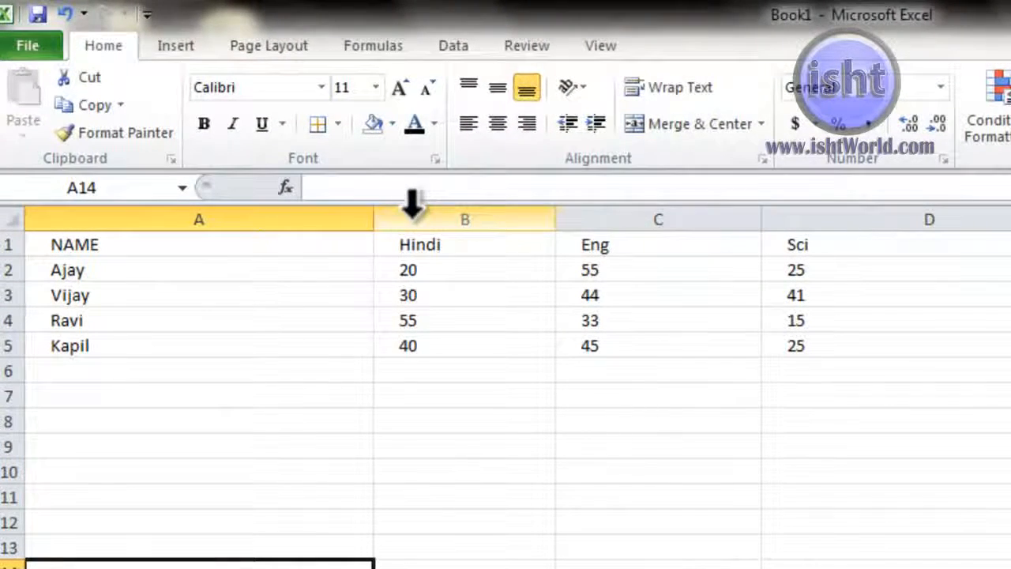
pyautogui.click(1010, 472)
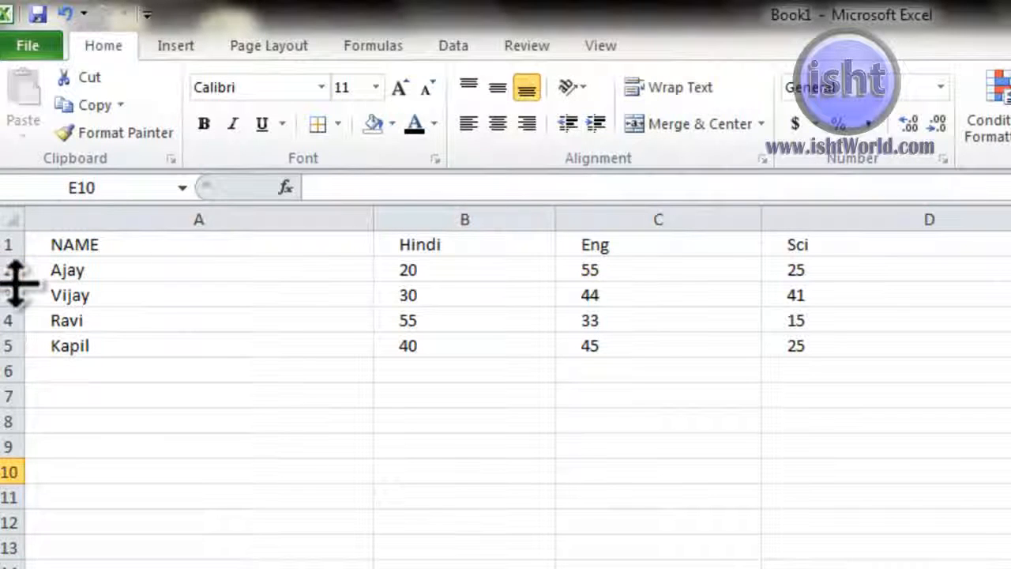
pyautogui.moveTo(16, 282); pyautogui.dragTo(10, 391)
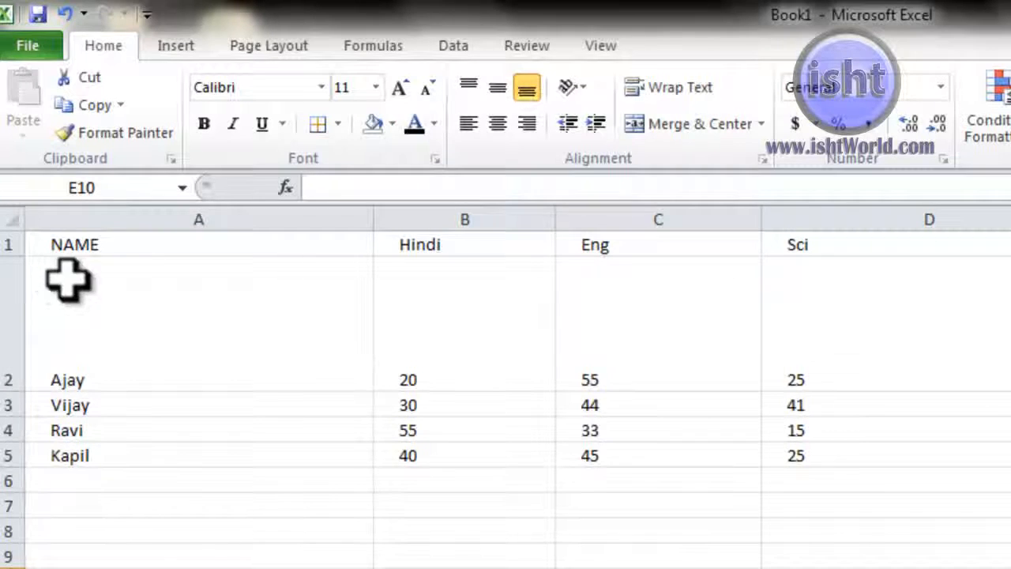
pyautogui.moveTo(68, 276); pyautogui.dragTo(873, 459)
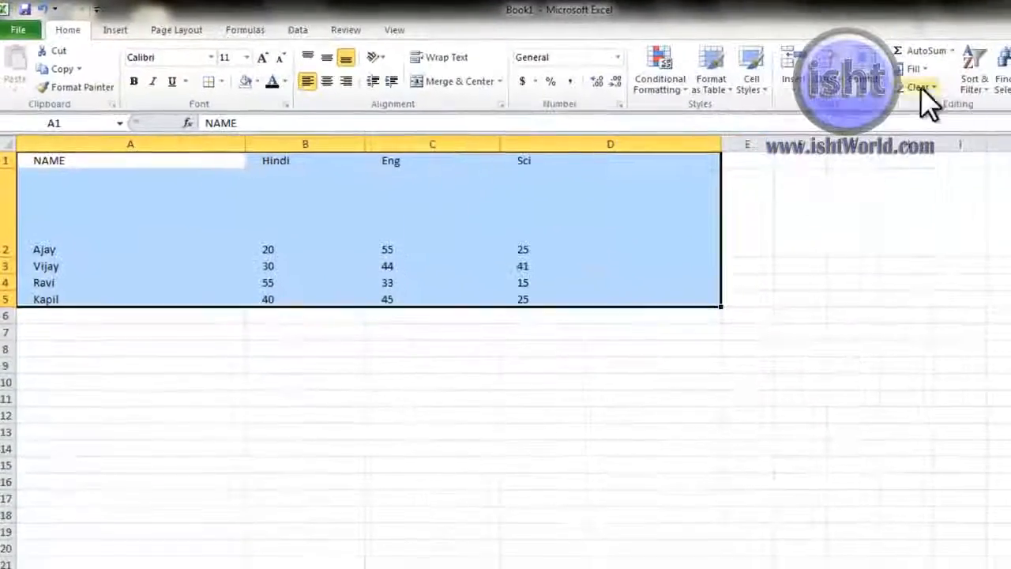
pyautogui.click(863, 89)
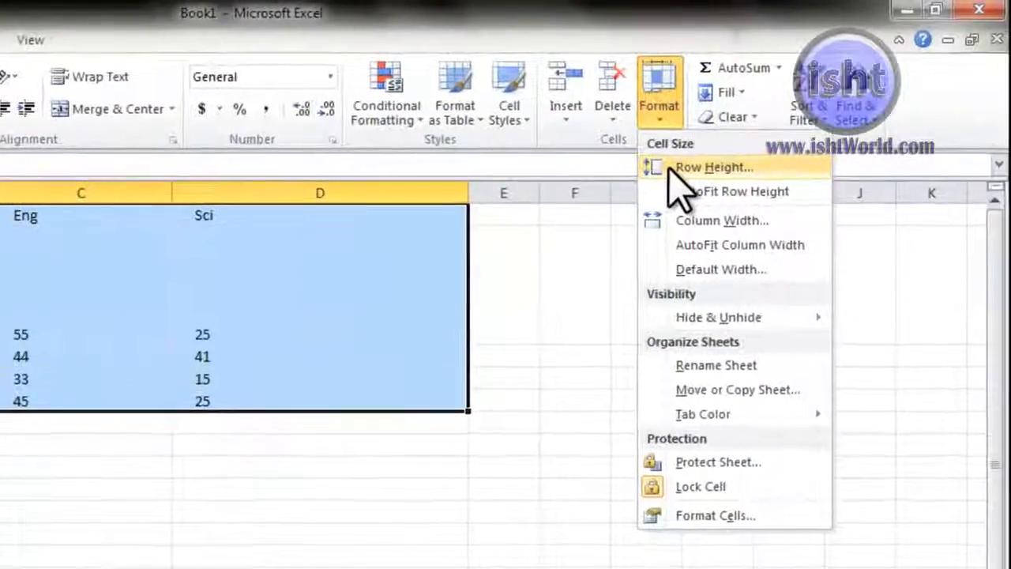
pyautogui.click(672, 169)
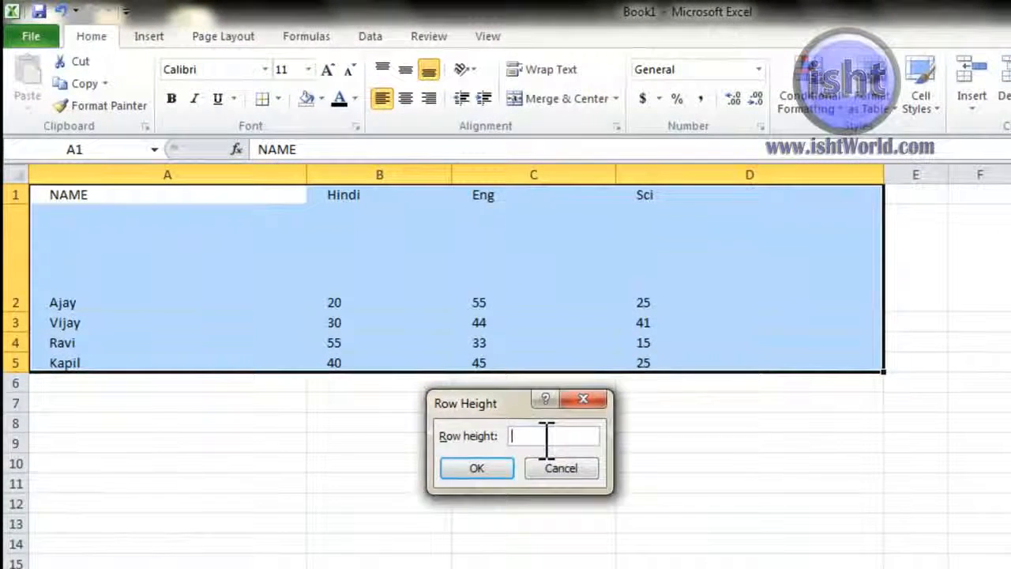
pyautogui.write('25')
pyautogui.press('Return')
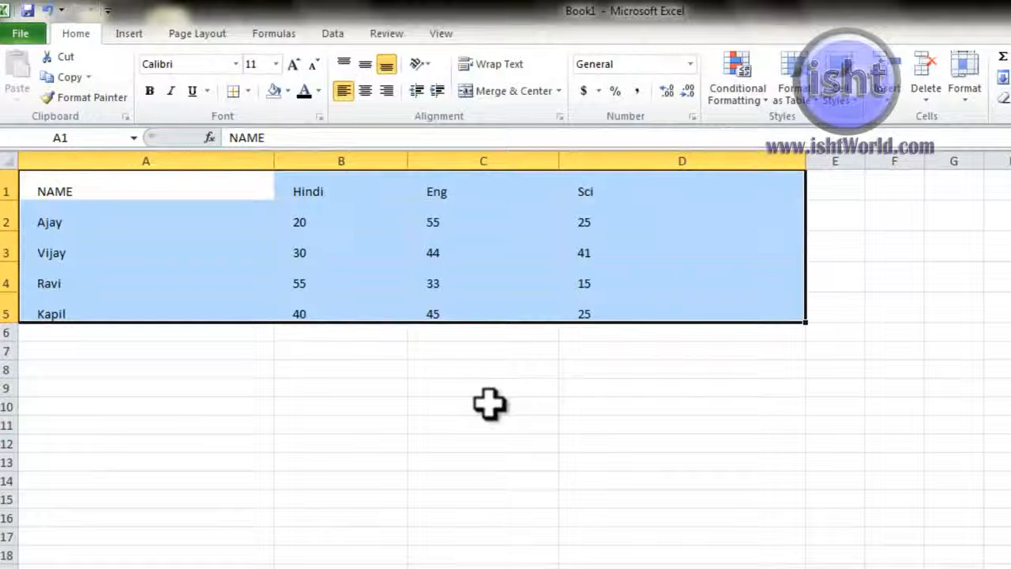
pyautogui.hotkey('ctrl', 'z')
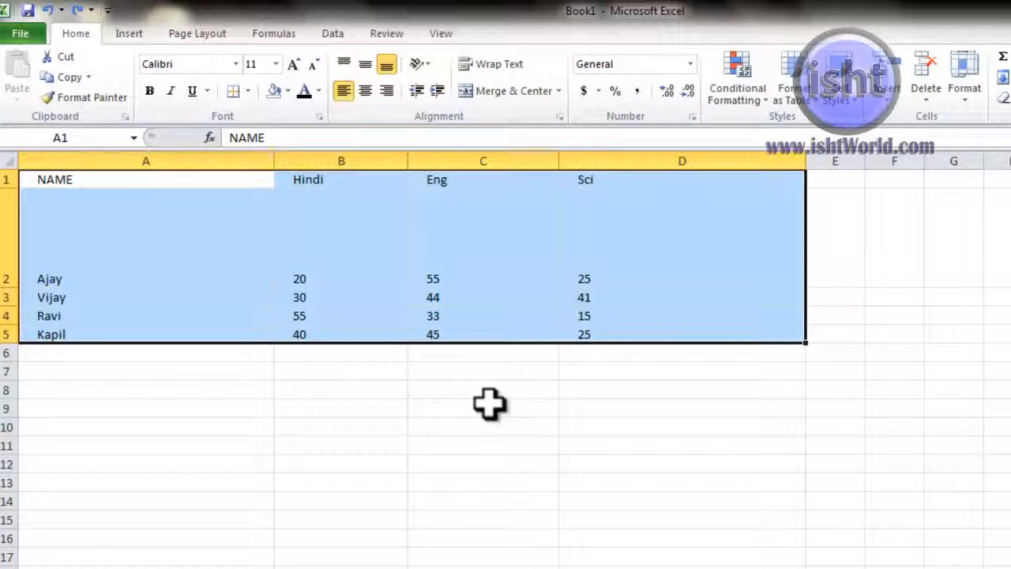
# Step: Select rows 1–5 of the marks table and apply AutoFit Row Height
pyautogui.click(965, 88)
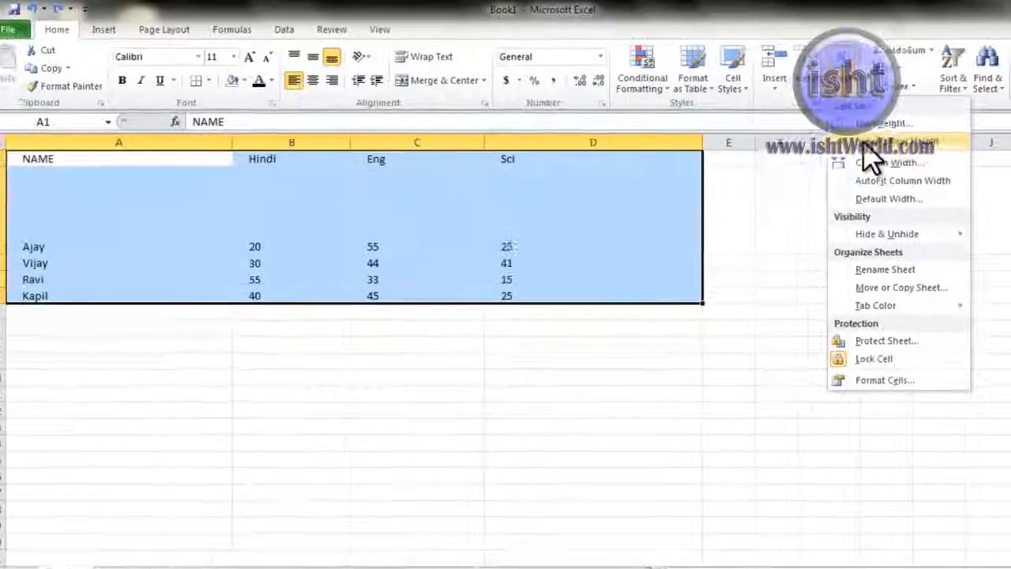
pyautogui.click(747, 195)
pyautogui.click(294, 306)
pyautogui.moveTo(145, 207); pyautogui.dragTo(545, 218)
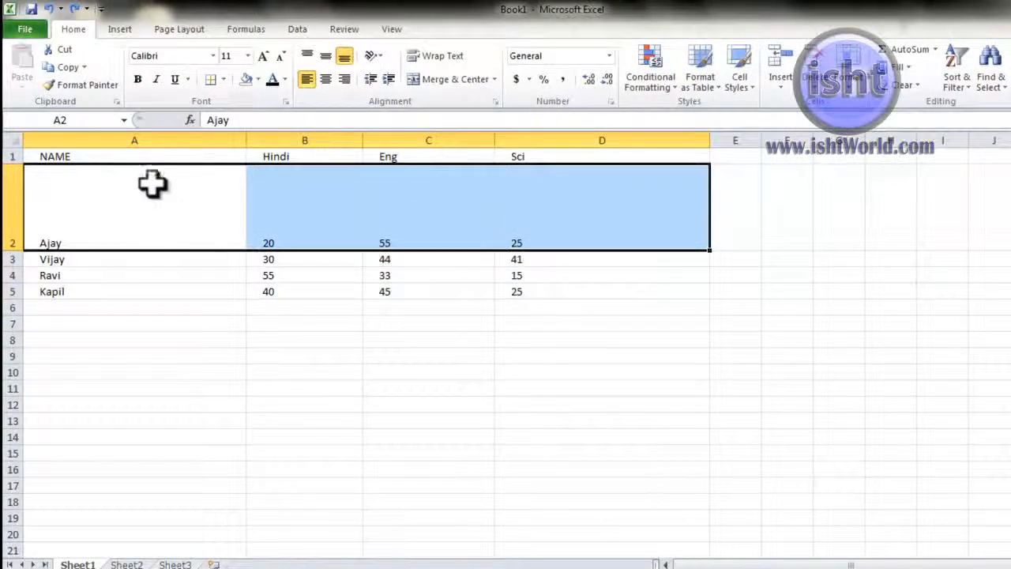
pyautogui.click(141, 158)
pyautogui.moveTo(135, 153); pyautogui.dragTo(524, 286)
pyautogui.click(847, 91)
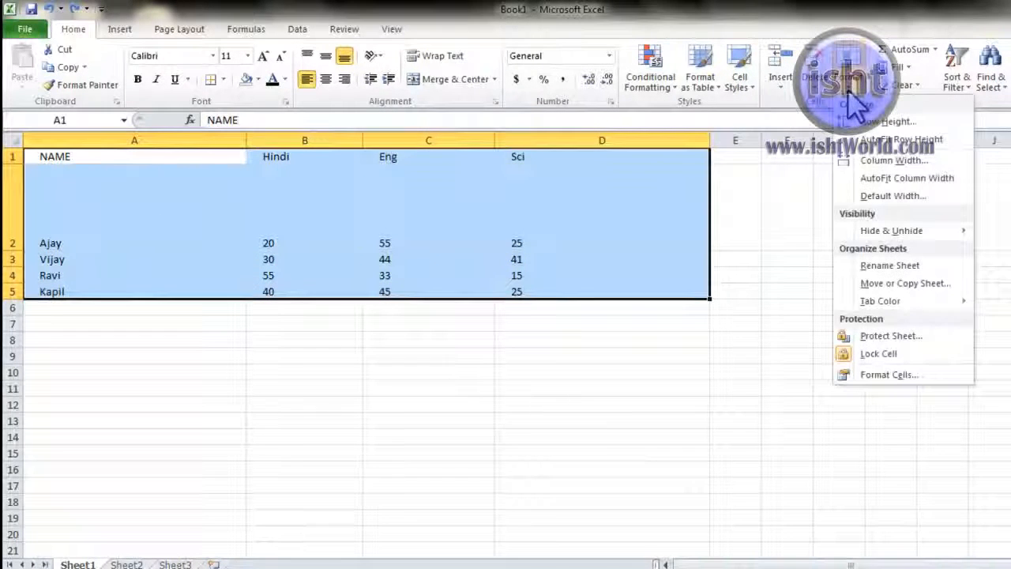
pyautogui.click(865, 140)
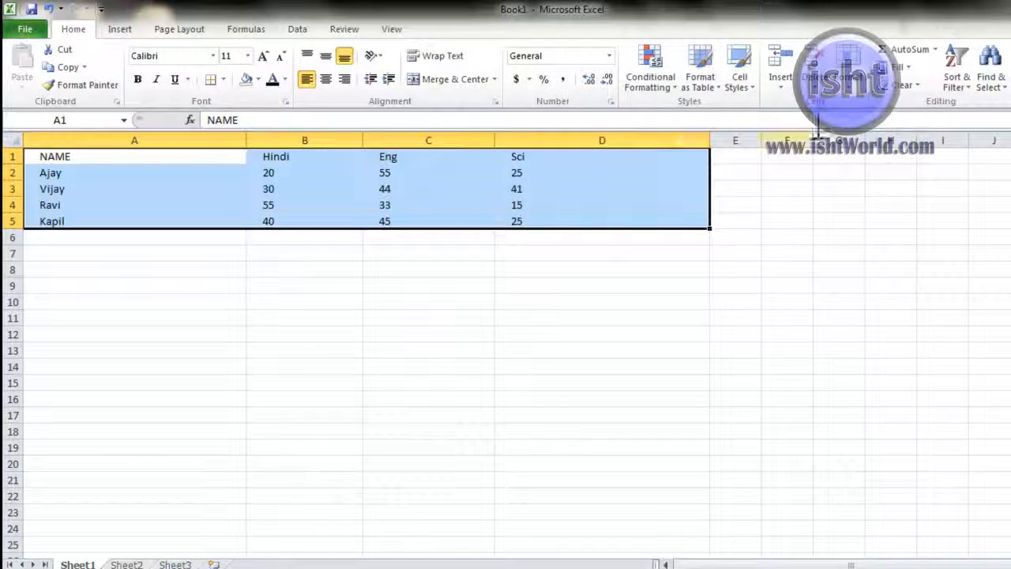
pyautogui.click(849, 91)
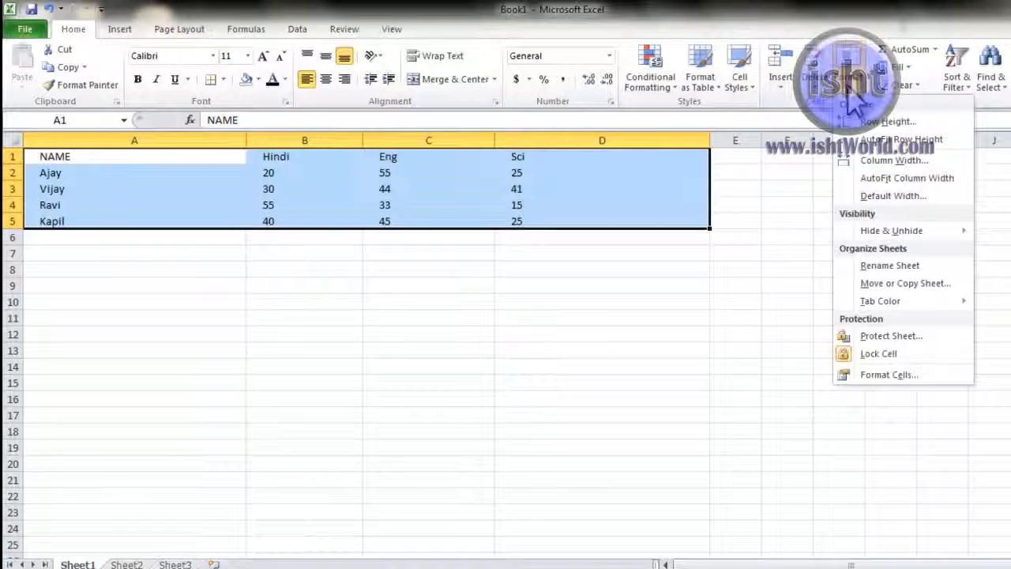
pyautogui.click(879, 164)
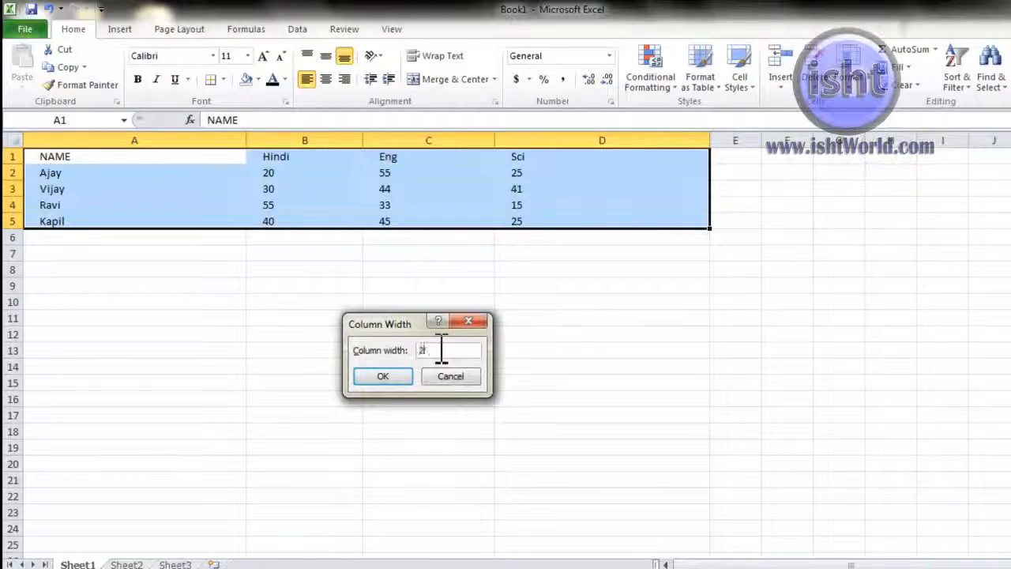
pyautogui.press('Return')
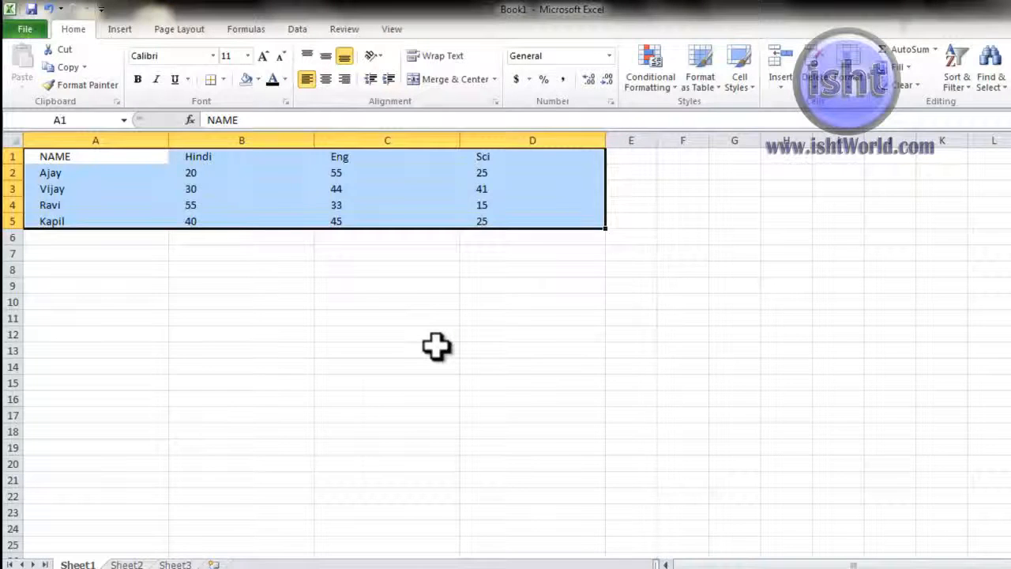
pyautogui.hotkey('ctrl', 'z')
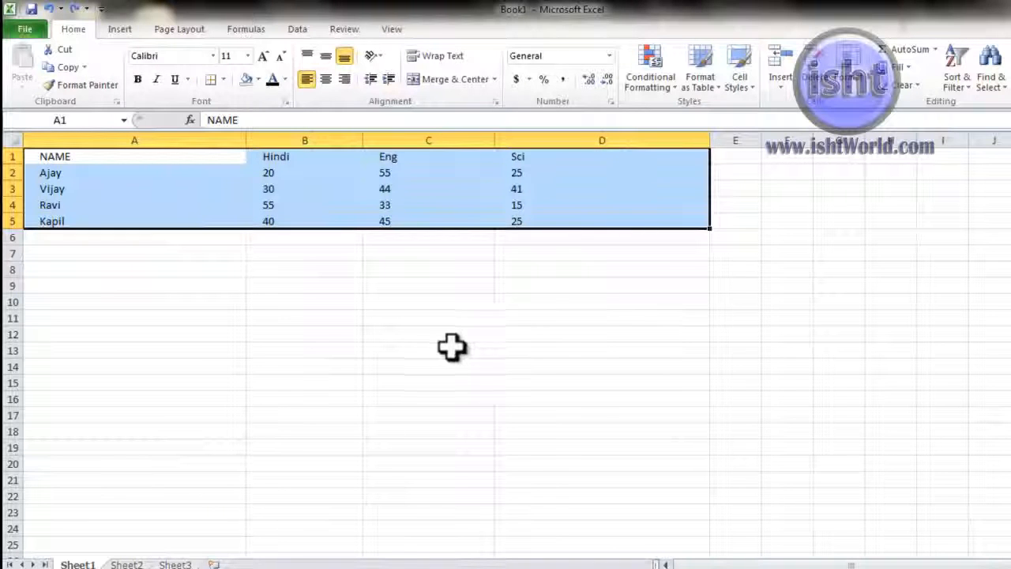
pyautogui.click(847, 79)
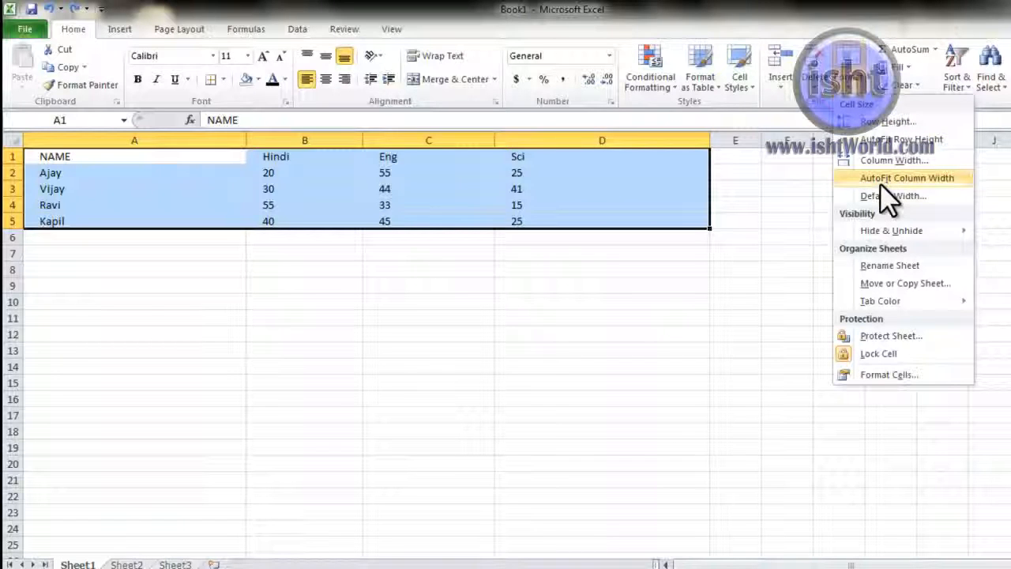
pyautogui.click(880, 184)
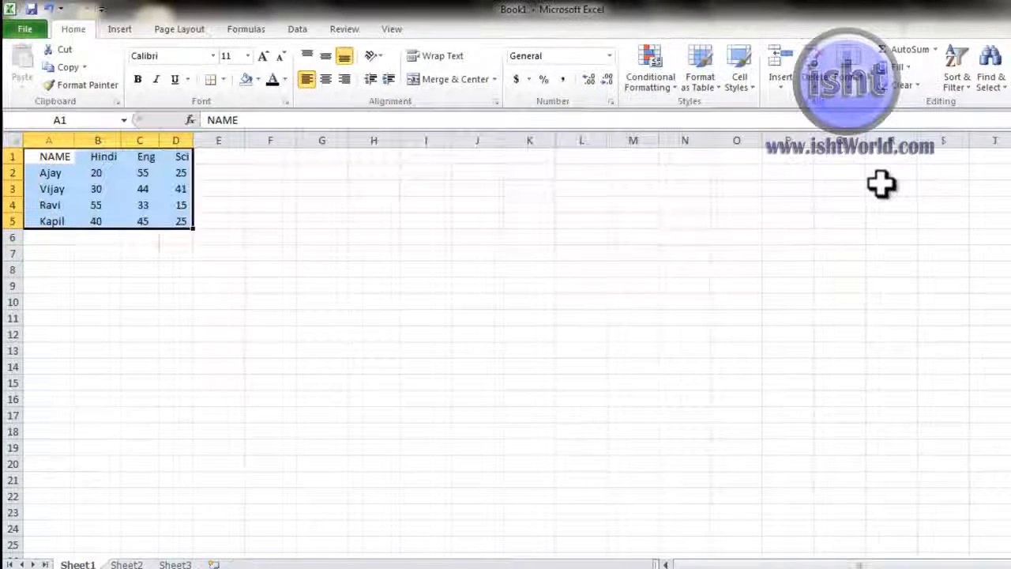
pyautogui.hotkey('ctrl', 'z')
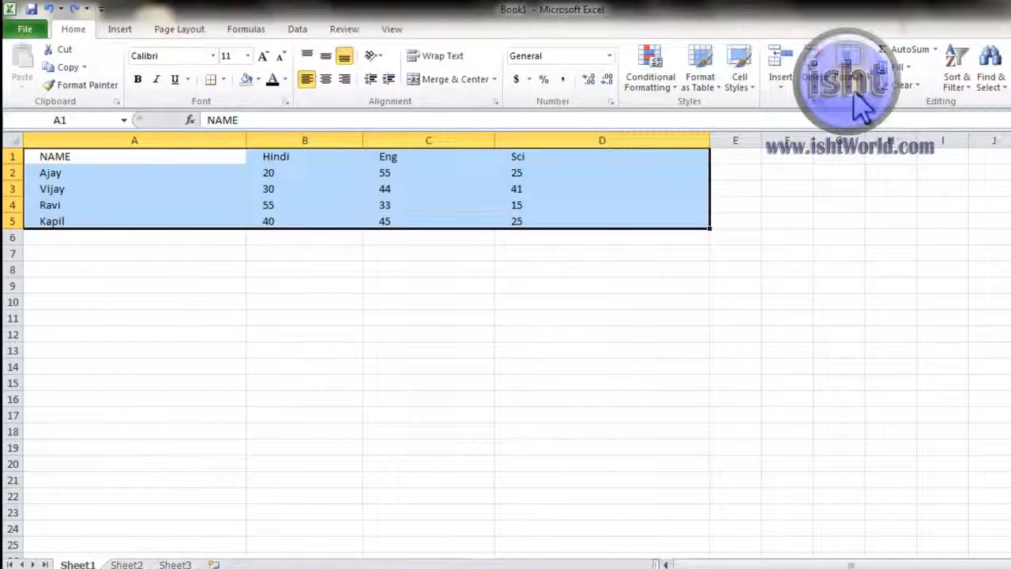
# Step: Set the default standard column width to 15 through Format > Default Width
pyautogui.click(854, 90)
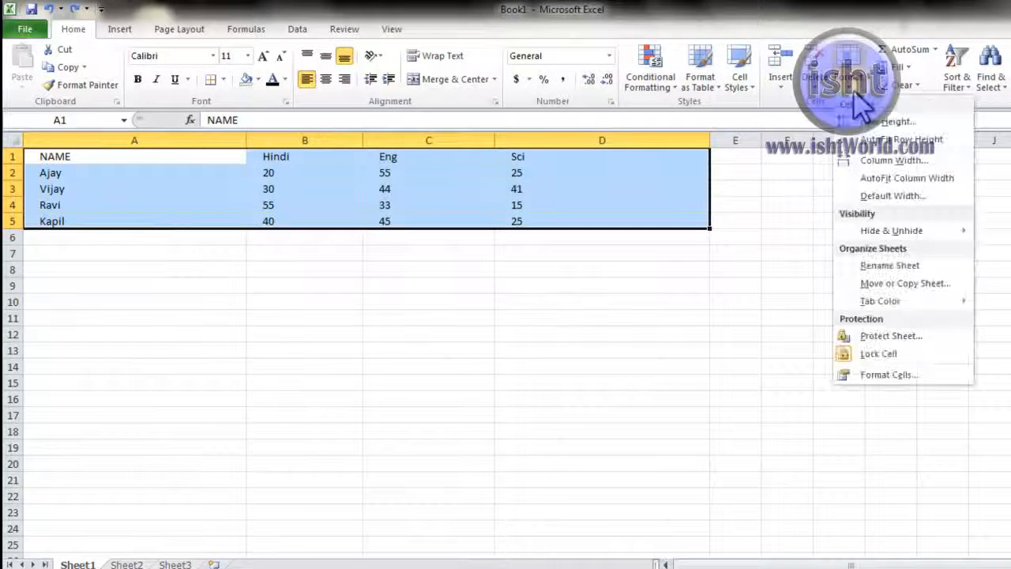
pyautogui.click(873, 195)
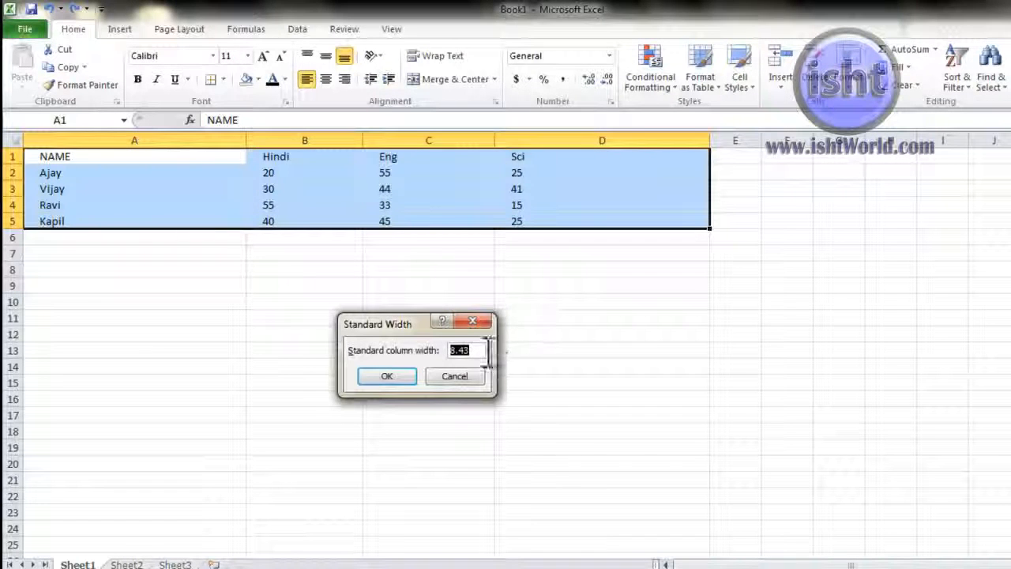
pyautogui.moveTo(394, 333); pyautogui.dragTo(715, 332)
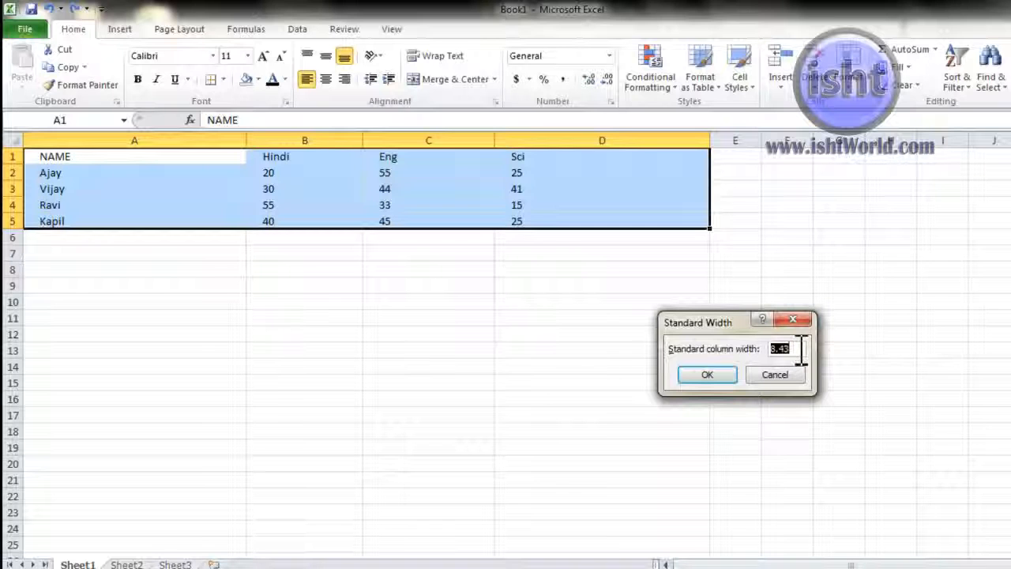
pyautogui.press('Return')
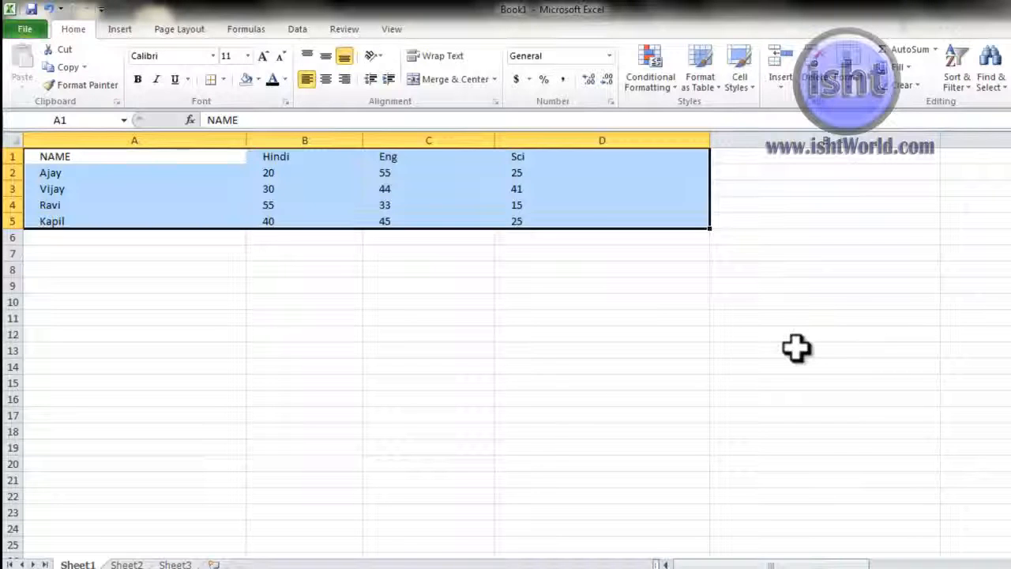
# Step: Check columns E and F, then reapply the standard column width of 15
pyautogui.click(899, 135)
pyautogui.click(977, 136)
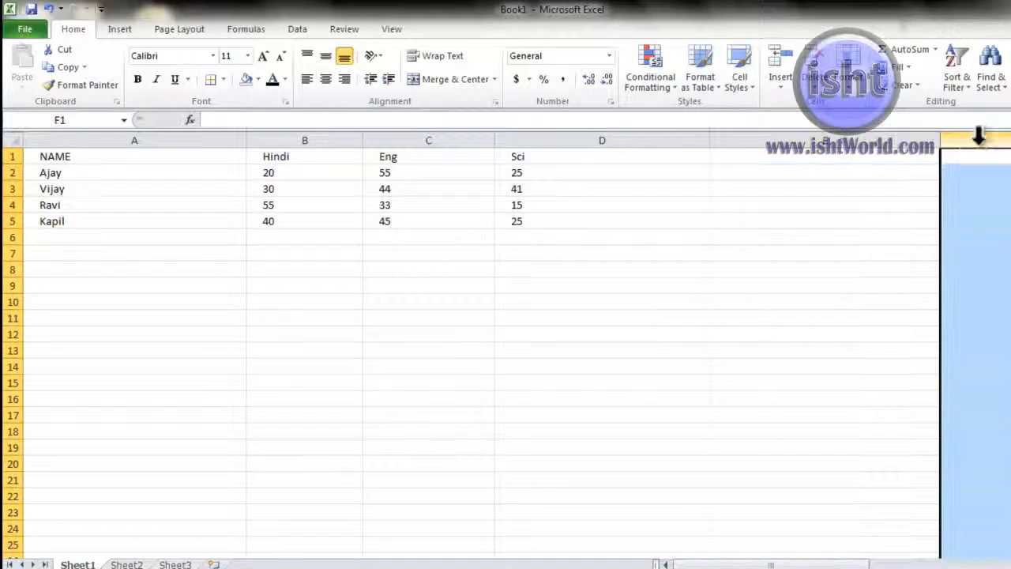
pyautogui.click(919, 136)
pyautogui.click(983, 136)
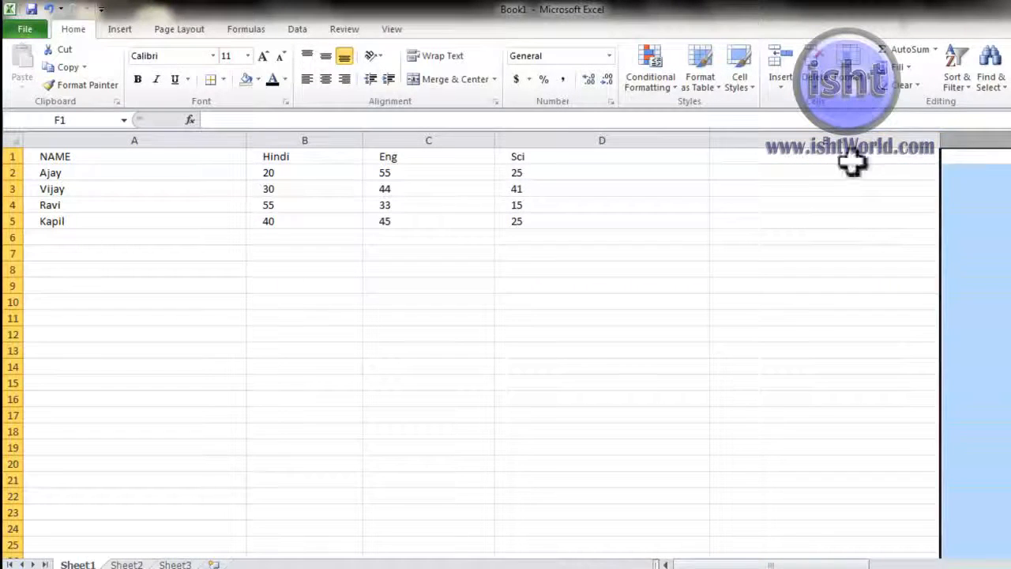
pyautogui.click(844, 207)
pyautogui.click(851, 86)
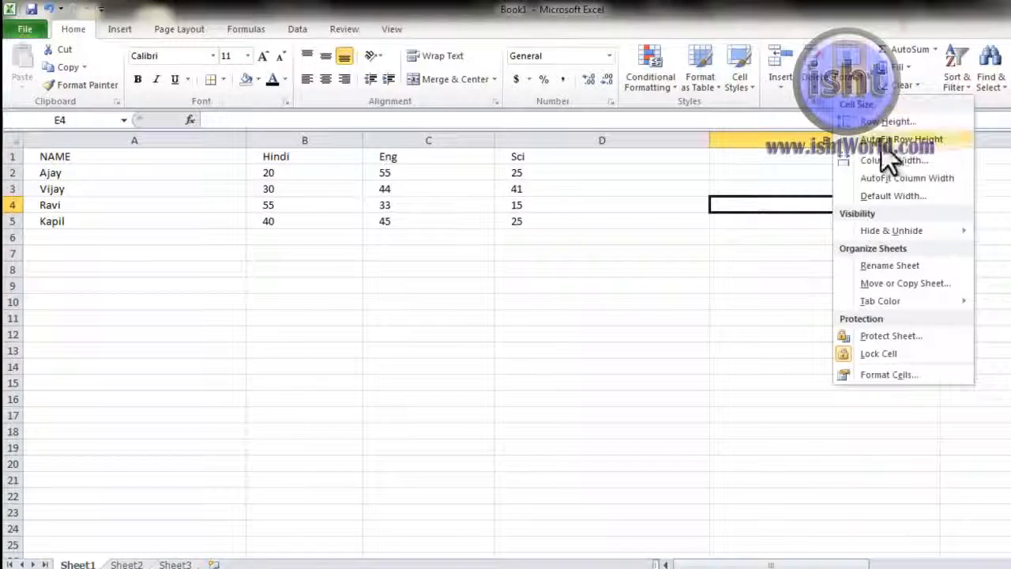
pyautogui.click(891, 194)
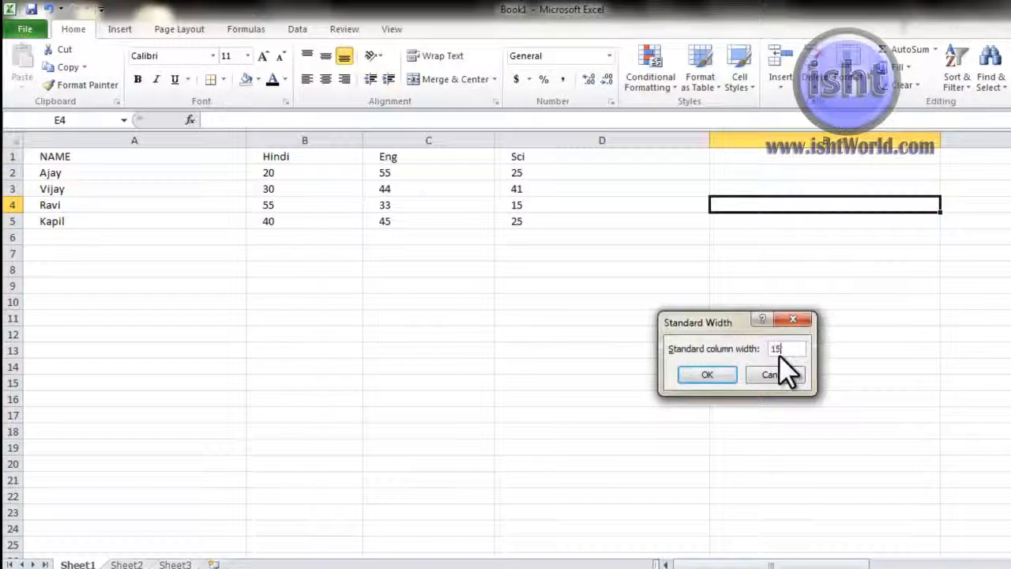
pyautogui.press('Return')
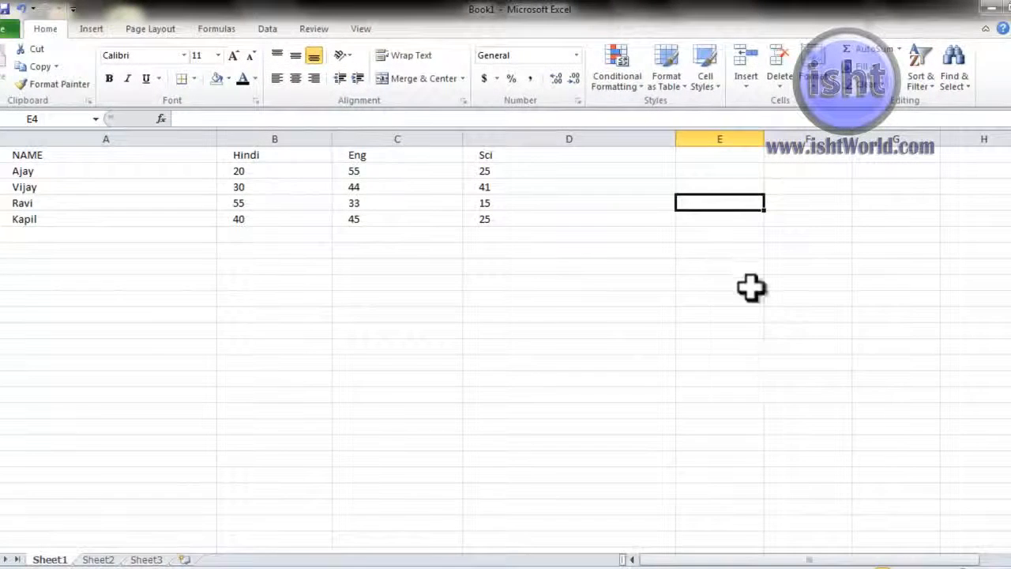
pyautogui.click(751, 280)
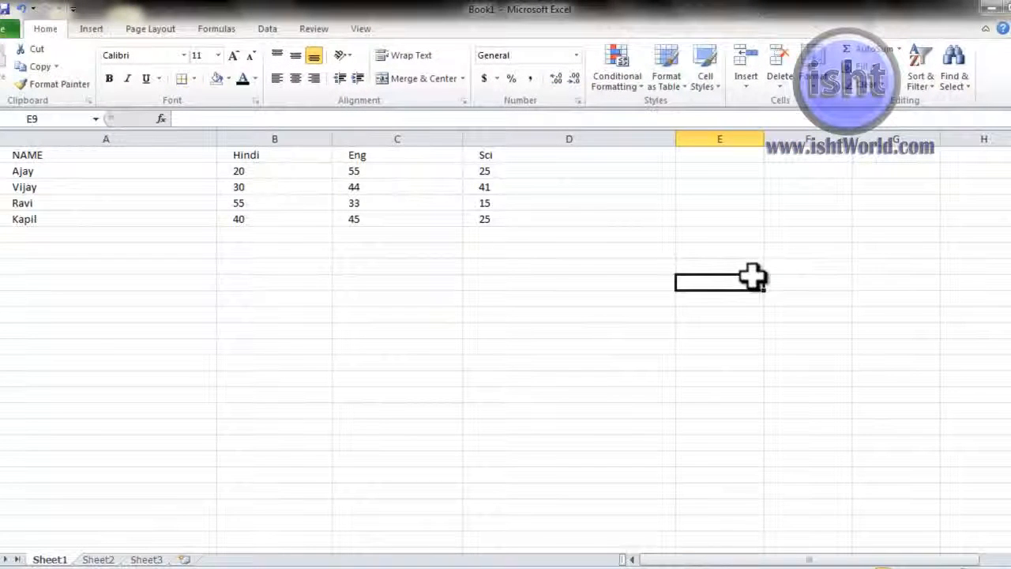
pyautogui.moveTo(79, 183); pyautogui.dragTo(472, 204)
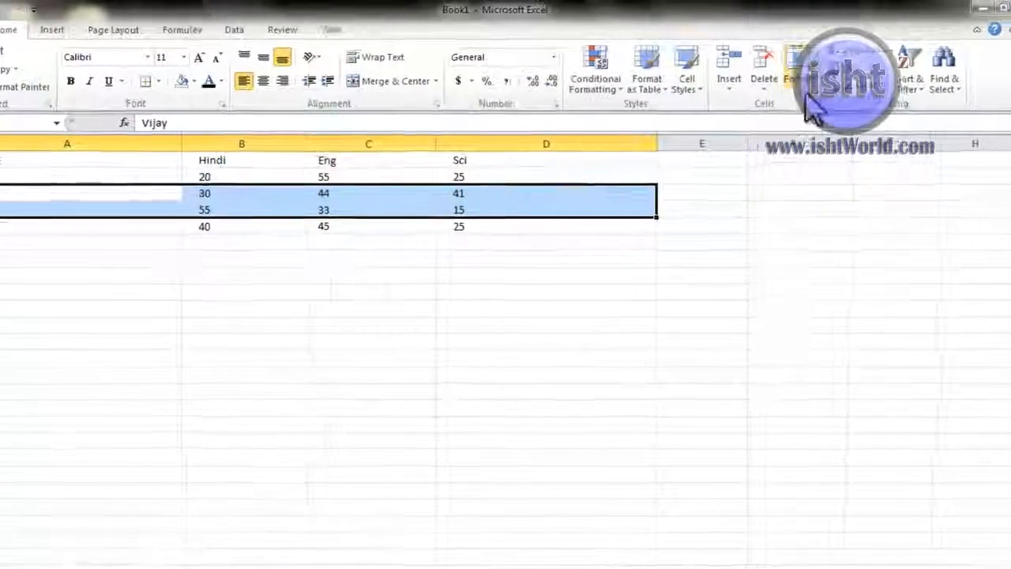
pyautogui.click(804, 91)
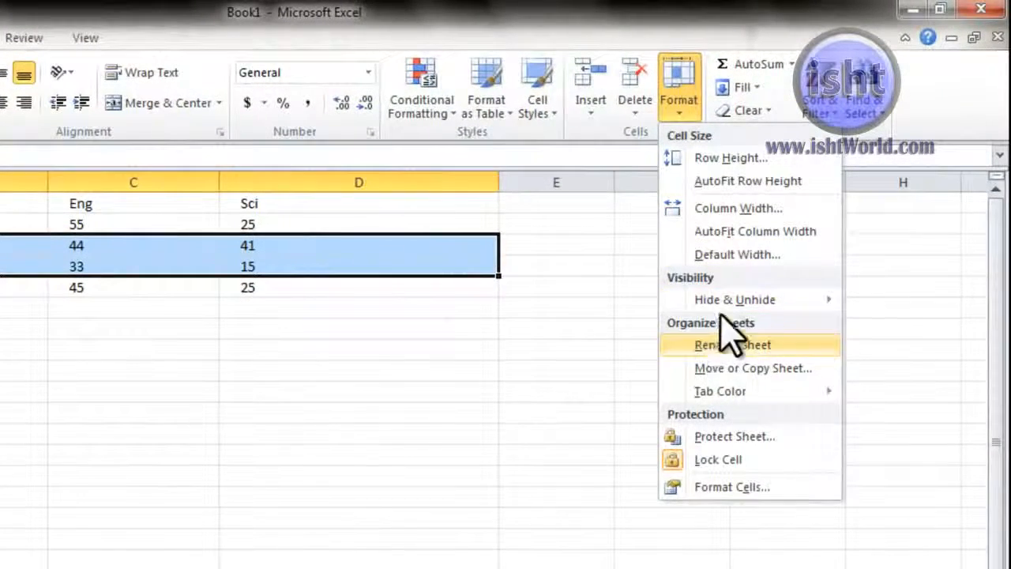
pyautogui.moveTo(835, 238)
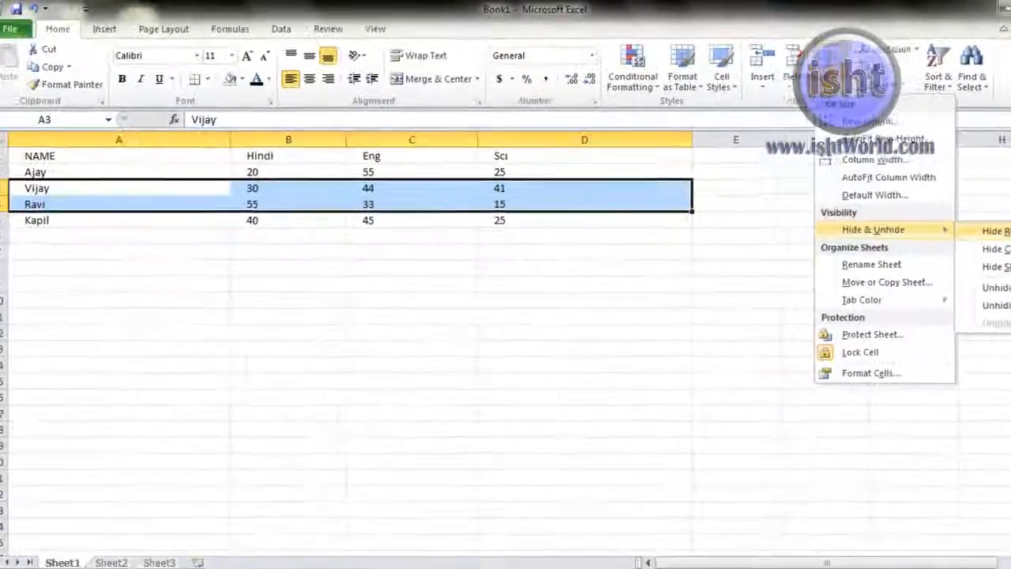
pyautogui.click(906, 301)
pyautogui.click(872, 88)
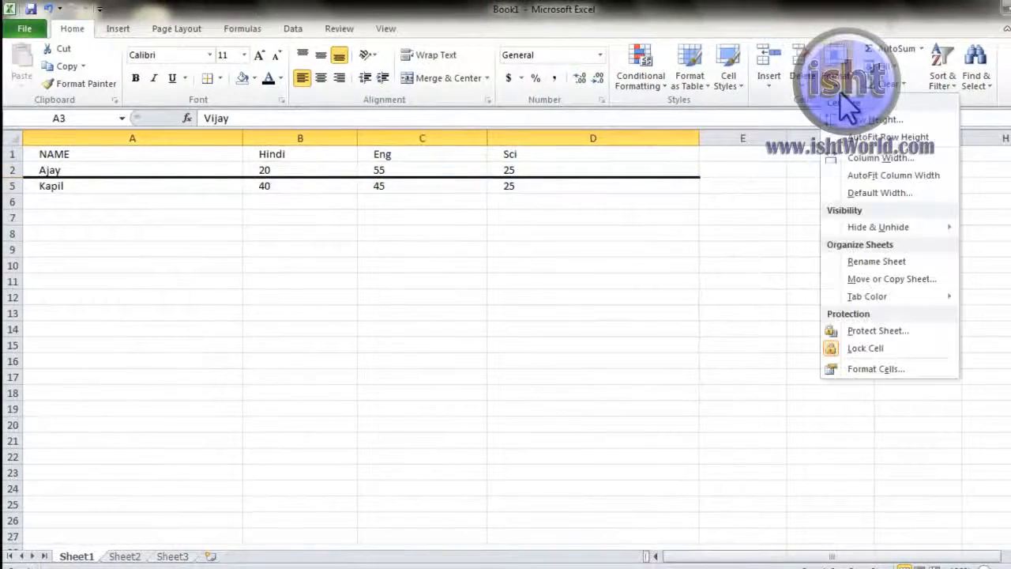
pyautogui.moveTo(909, 225)
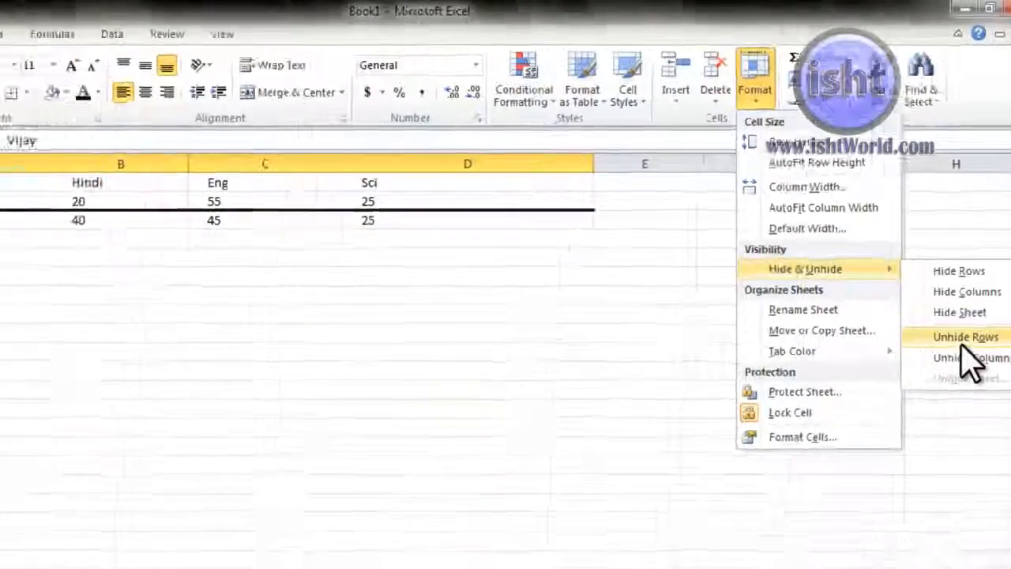
pyautogui.click(911, 387)
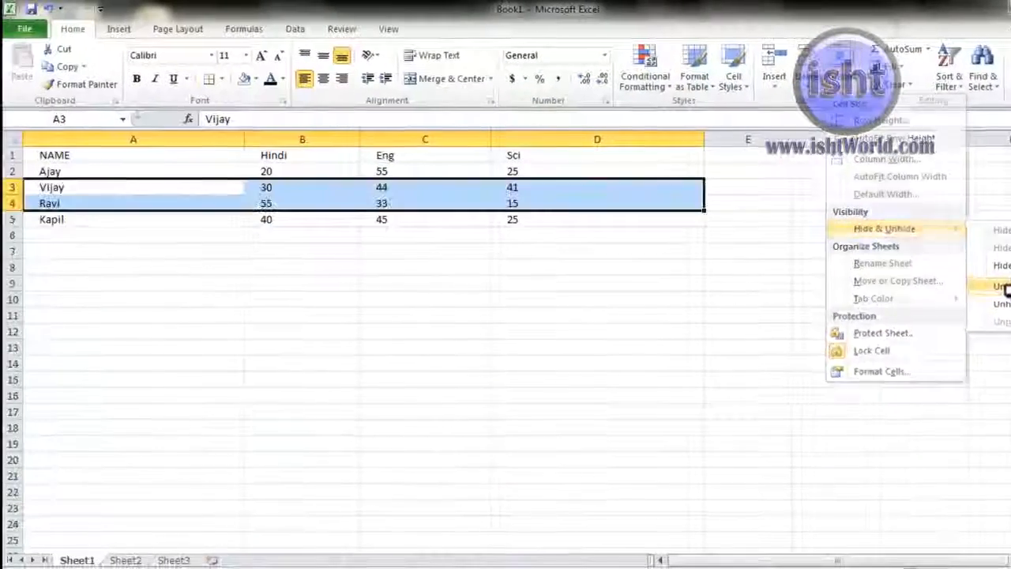
# Step: Hide the Hindi and Eng columns of the marks table, then unhide them again
pyautogui.click(637, 203)
pyautogui.moveTo(316, 155); pyautogui.dragTo(411, 214)
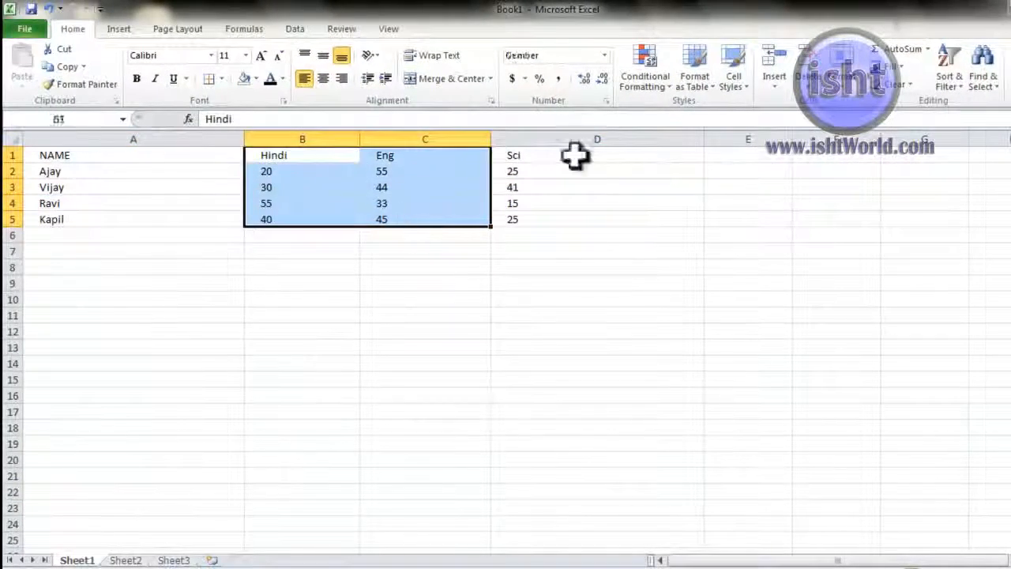
pyautogui.click(854, 83)
pyautogui.moveTo(940, 229)
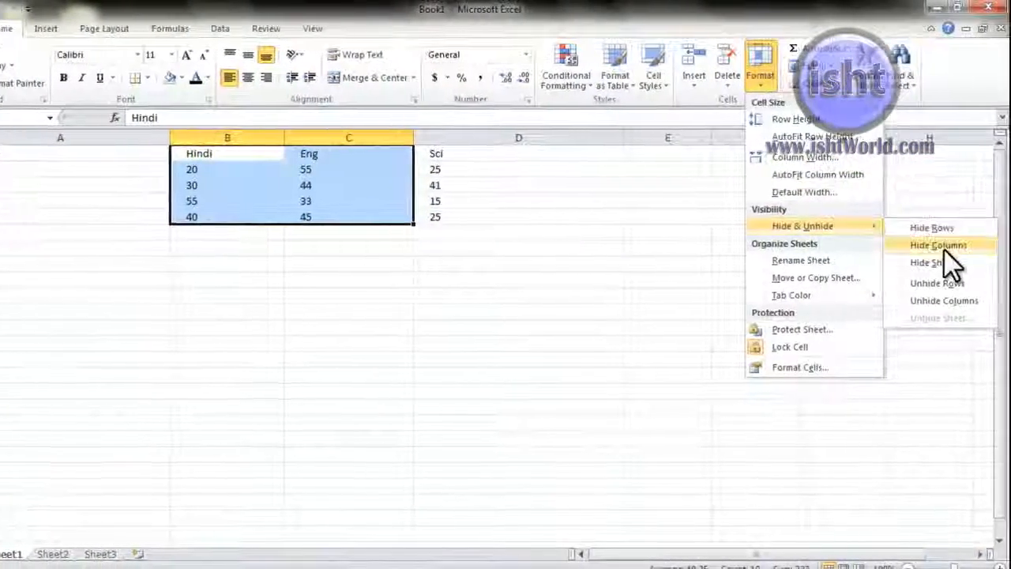
pyautogui.click(940, 247)
pyautogui.click(761, 79)
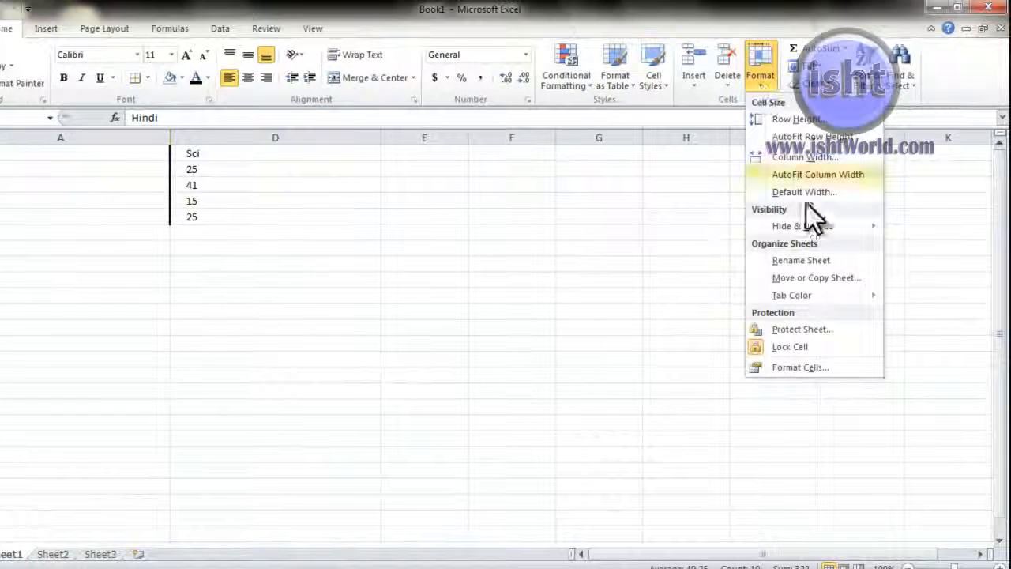
pyautogui.moveTo(822, 232)
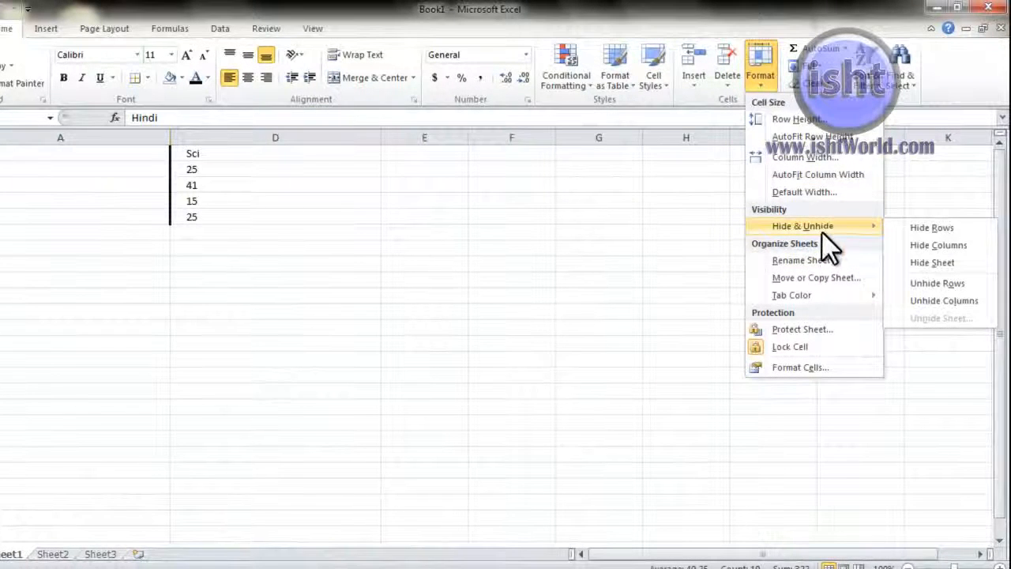
pyautogui.click(948, 299)
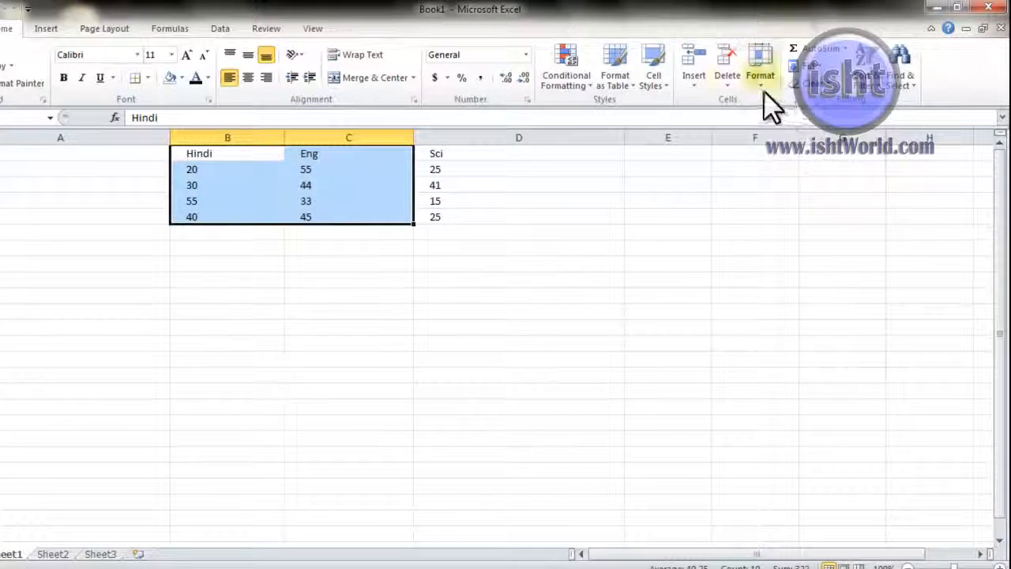
# Step: Hide Sheet1 so only the blank Sheet2 and Sheet3 tabs remain
pyautogui.click(761, 79)
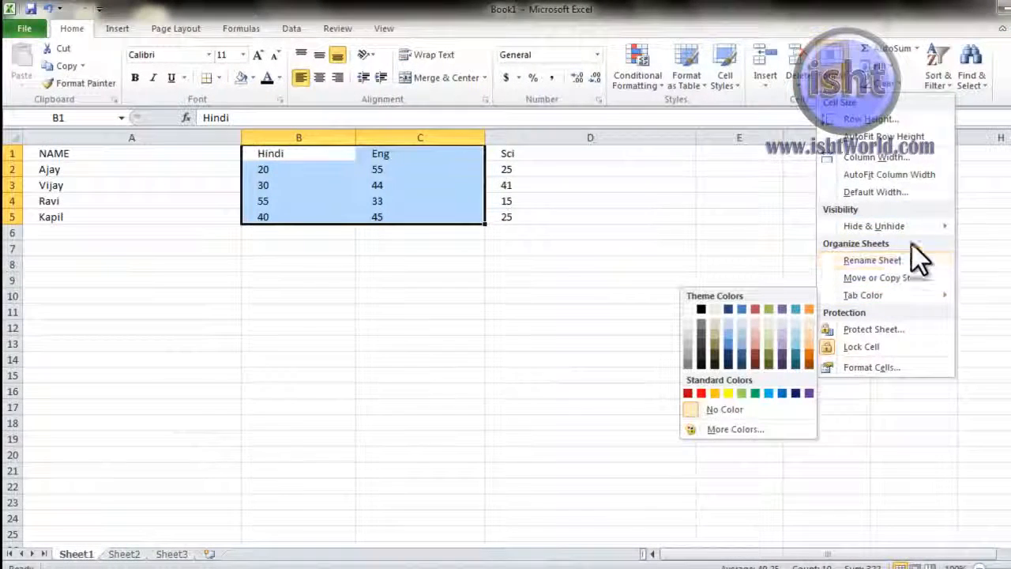
pyautogui.moveTo(937, 226)
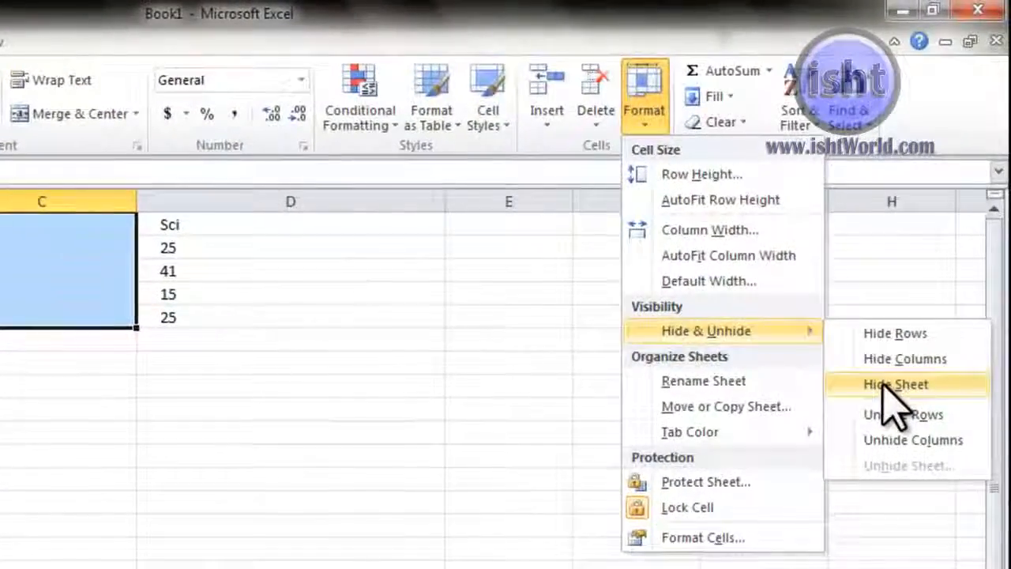
pyautogui.click(988, 272)
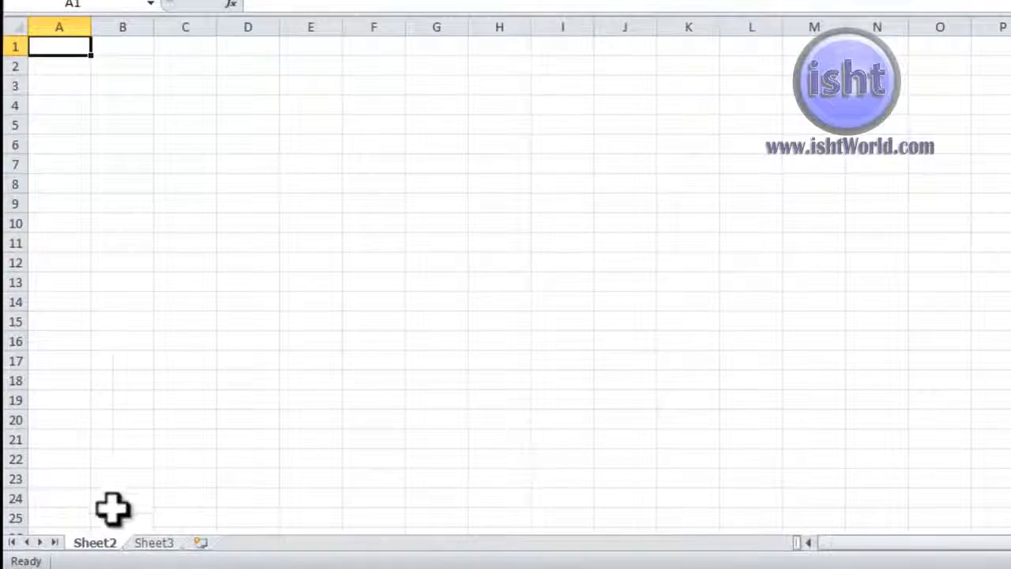
pyautogui.click(111, 532)
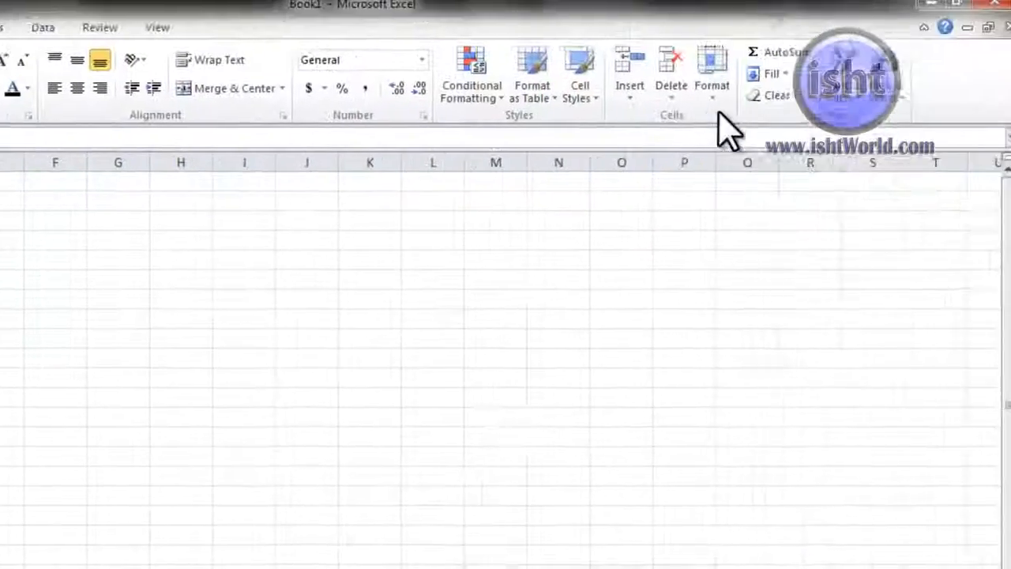
# Step: Unhide Sheet1 so its NAME, Hindi, Eng and Sci marks table shows again
pyautogui.click(700, 103)
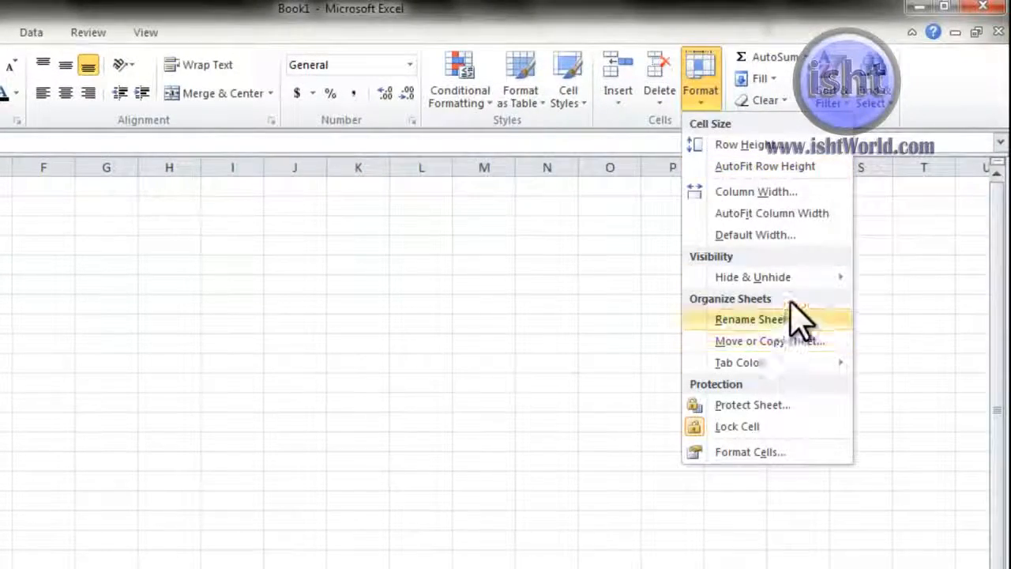
pyautogui.moveTo(810, 278)
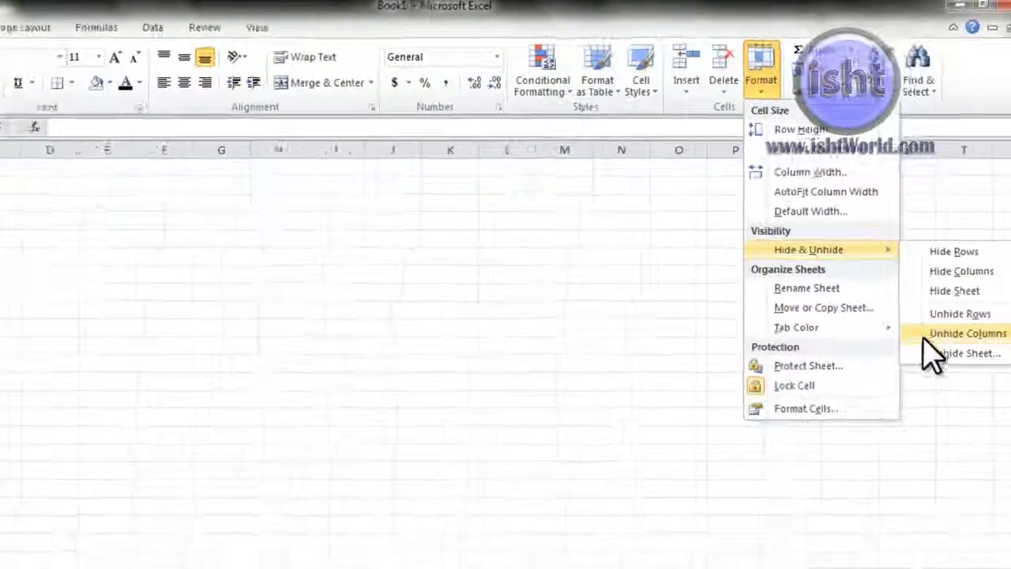
pyautogui.click(966, 353)
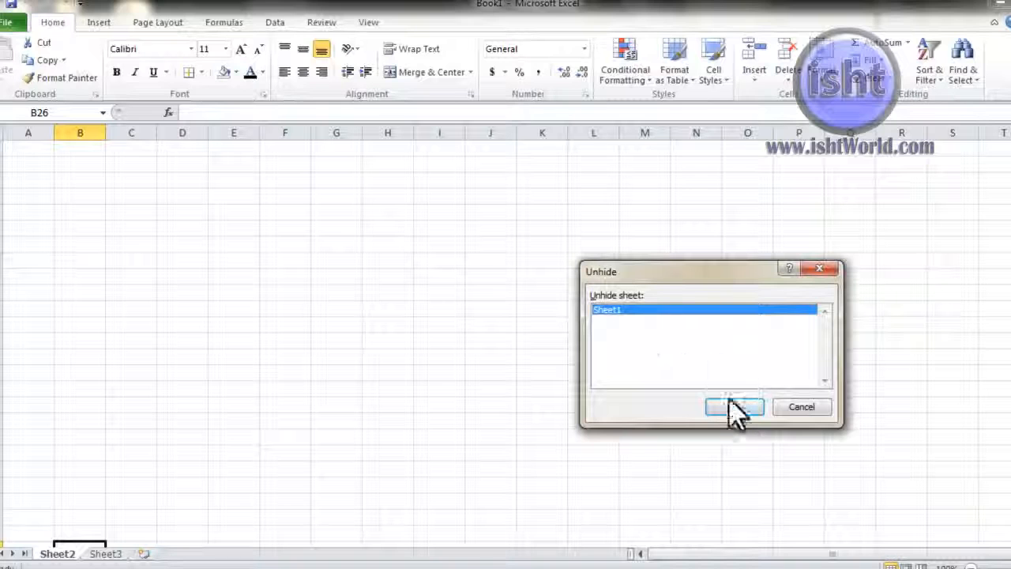
pyautogui.click(727, 406)
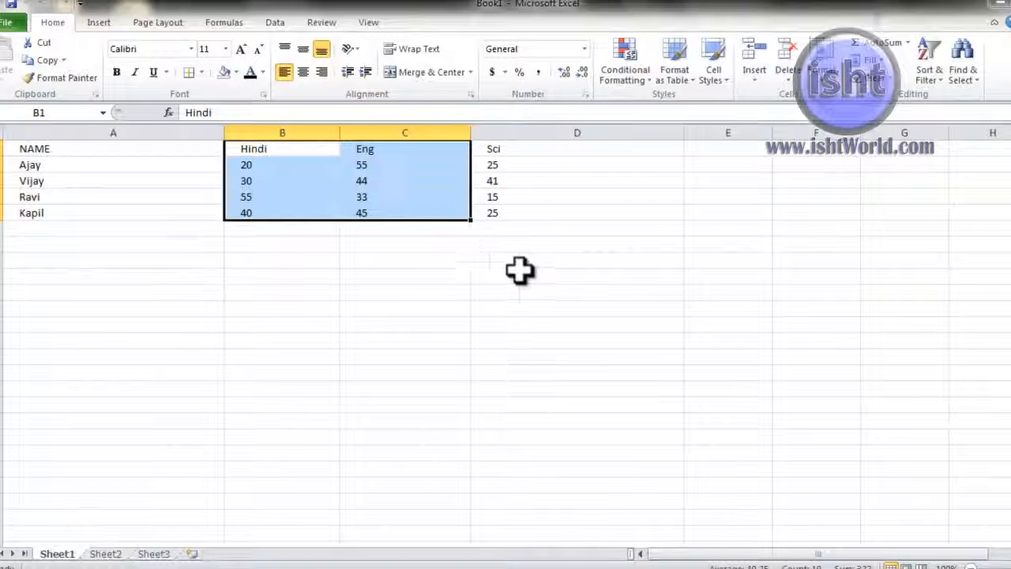
pyautogui.click(822, 63)
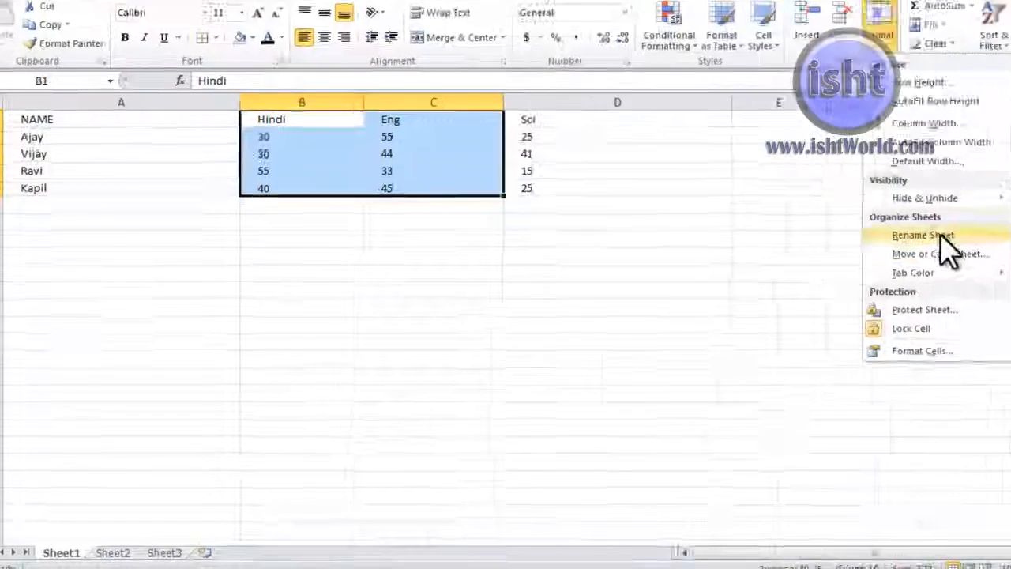
# Step: Rename the Sheet1 tab holding the marks table to 'class 5th data'
pyautogui.click(942, 242)
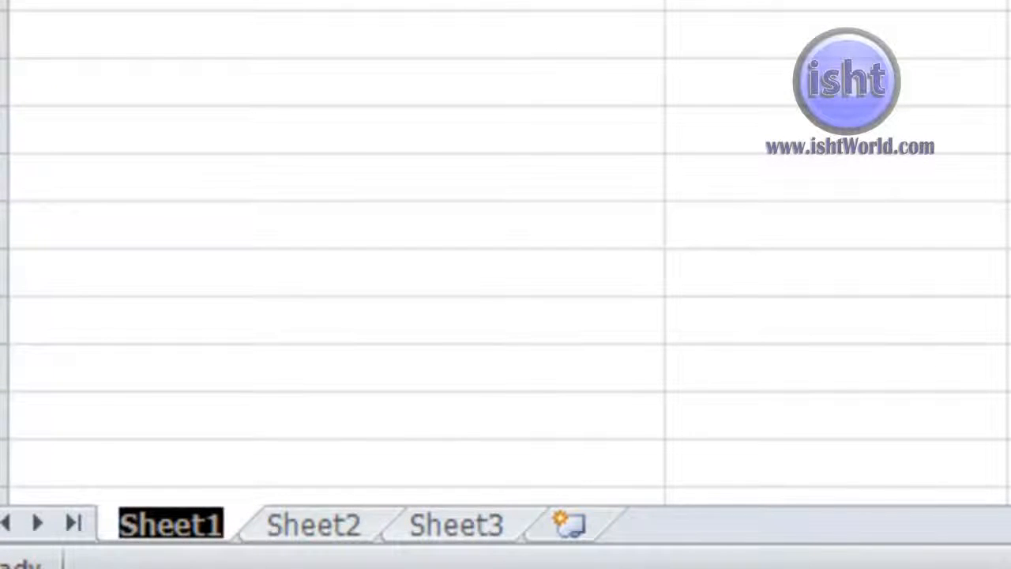
pyautogui.write('class')
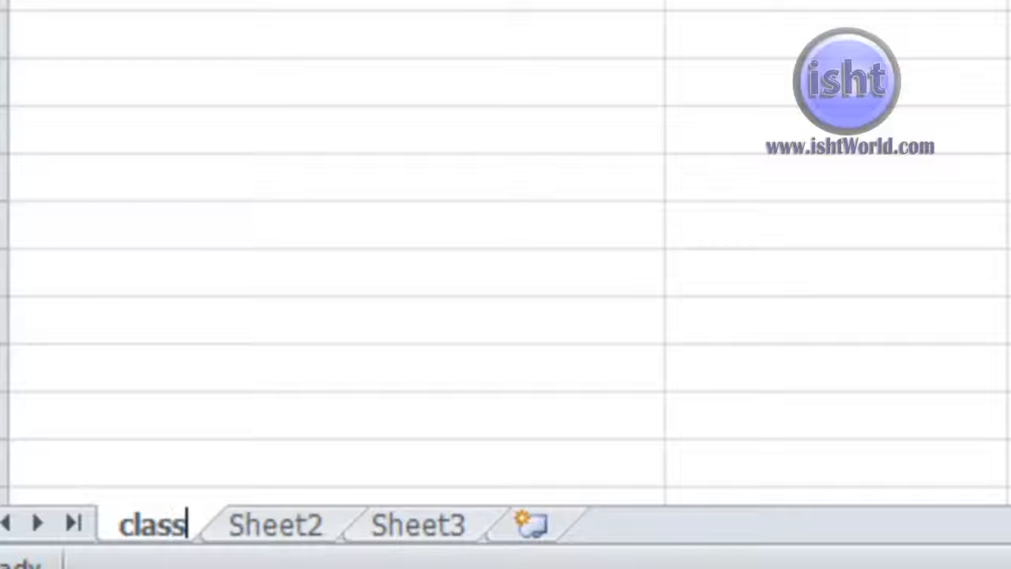
pyautogui.write(' 5th data')
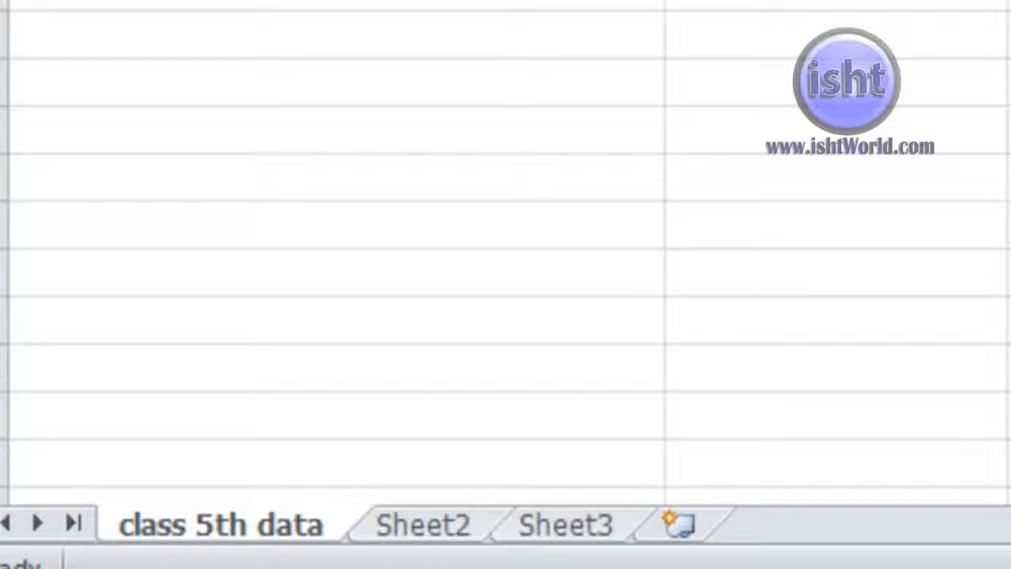
pyautogui.press('Return')
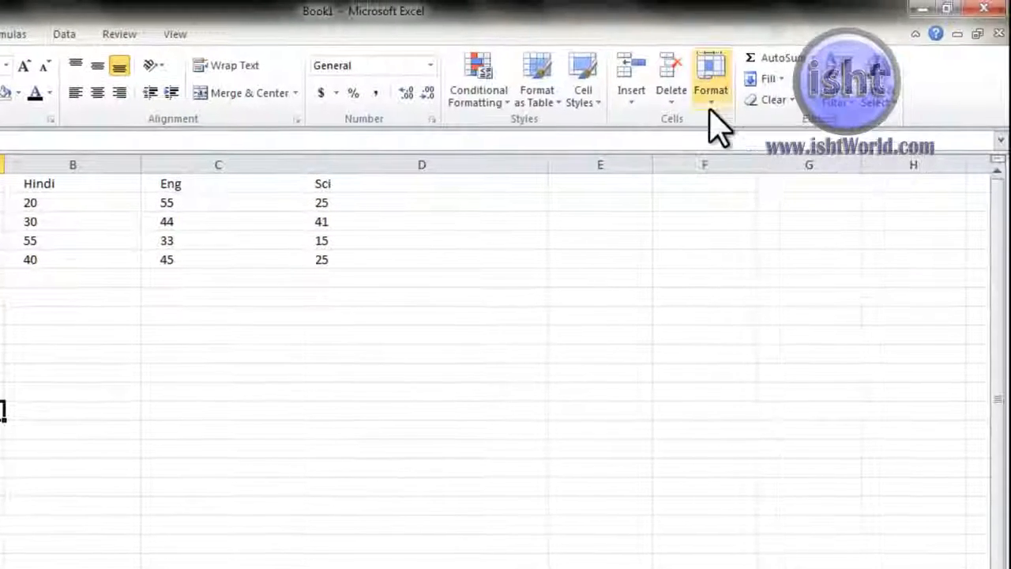
pyautogui.click(770, 67)
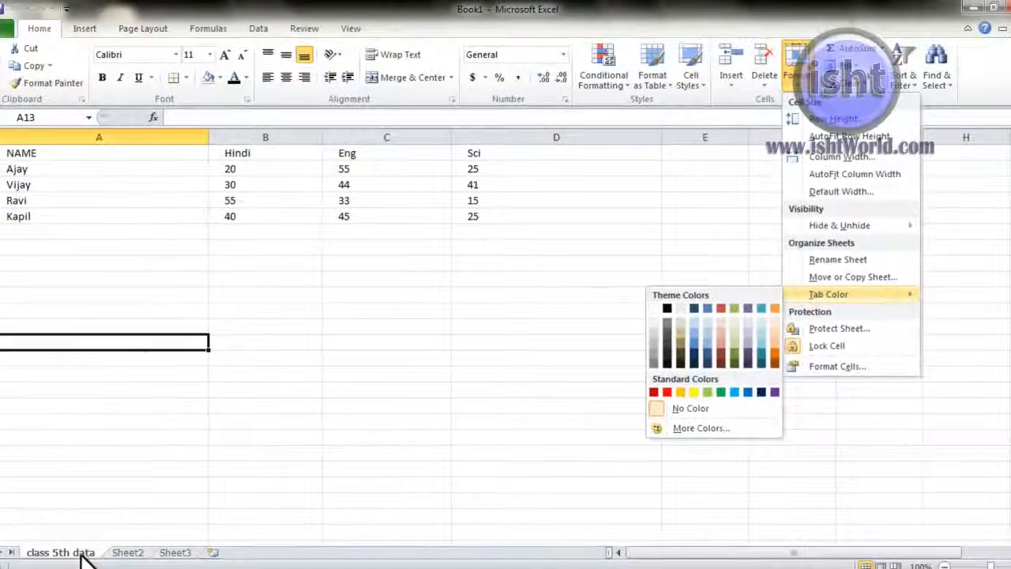
pyautogui.click(449, 336)
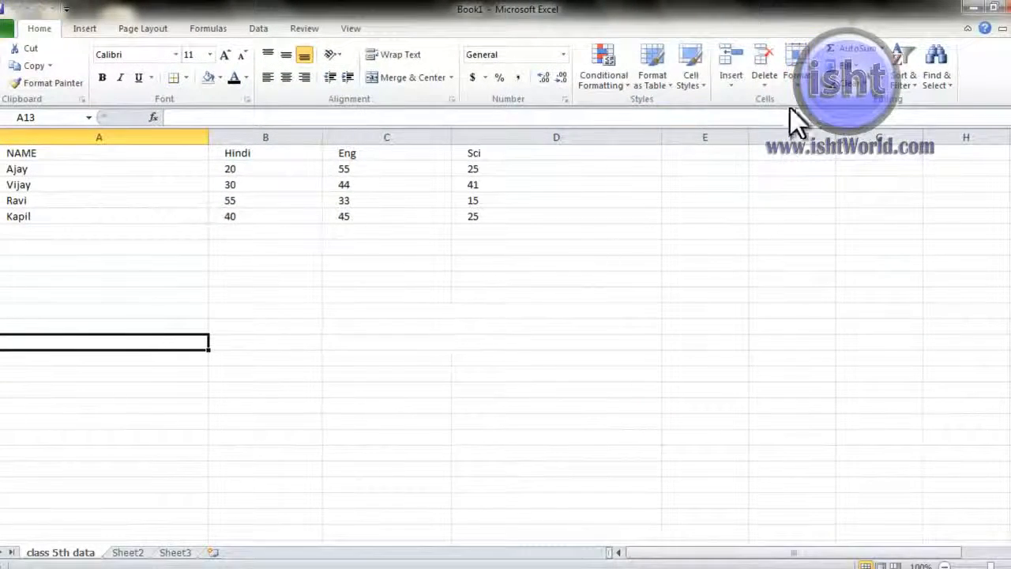
pyautogui.click(796, 75)
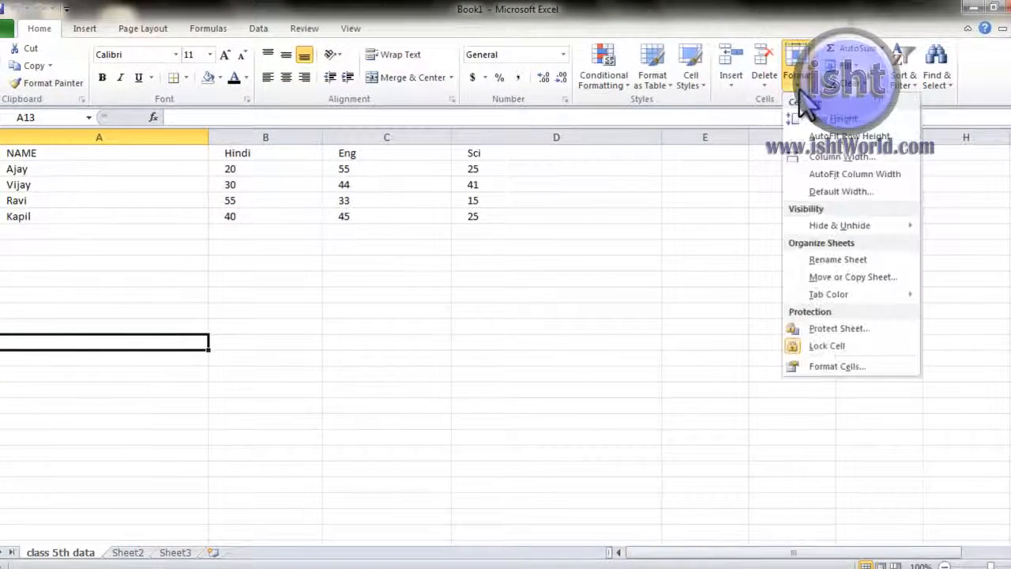
pyautogui.click(834, 278)
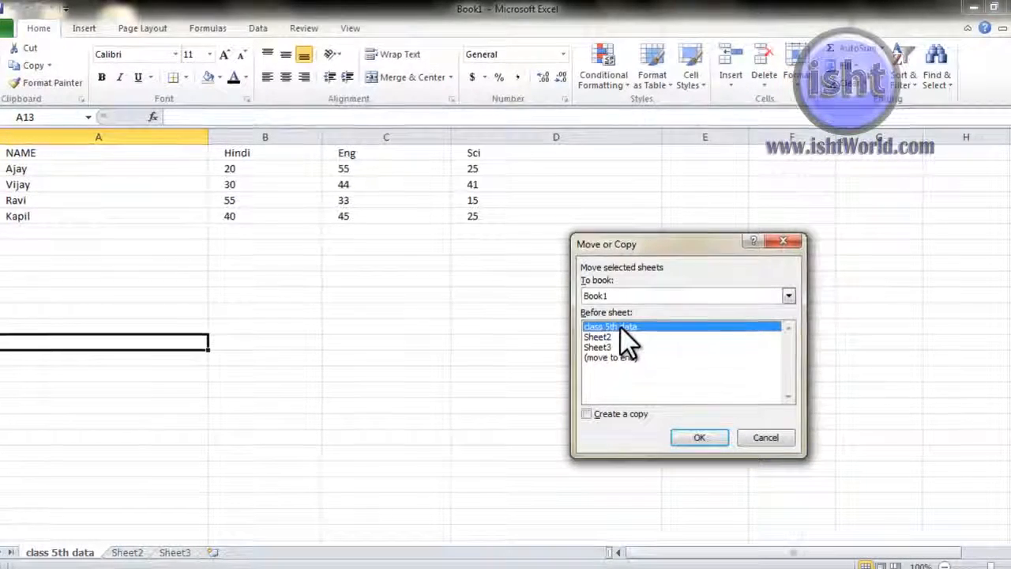
pyautogui.click(595, 408)
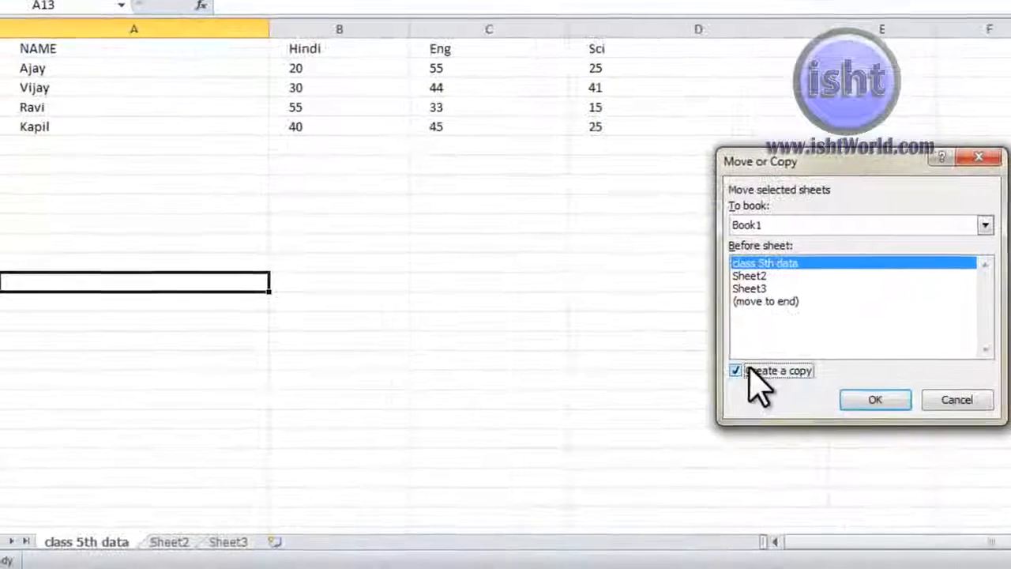
pyautogui.click(874, 398)
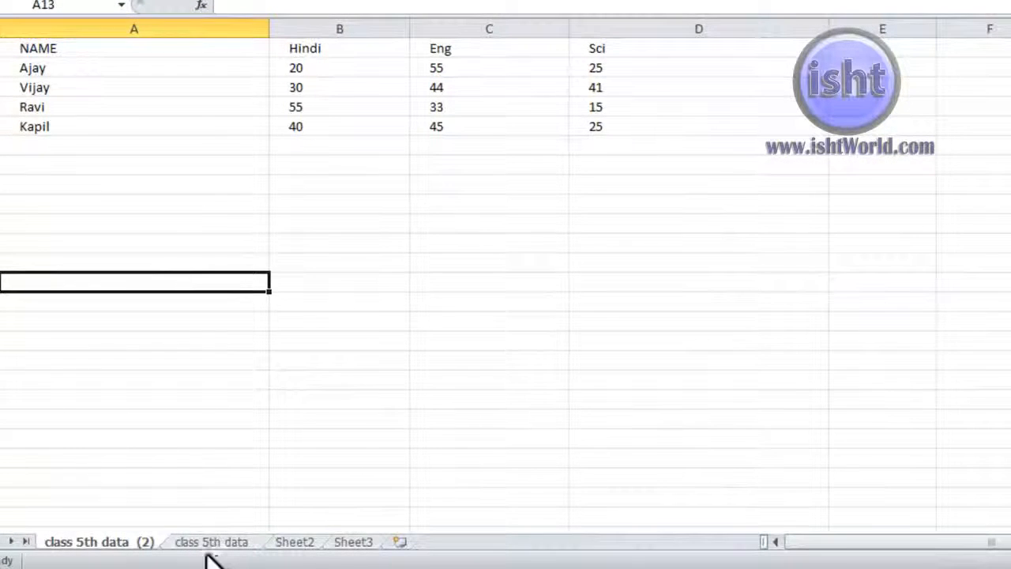
pyautogui.click(212, 545)
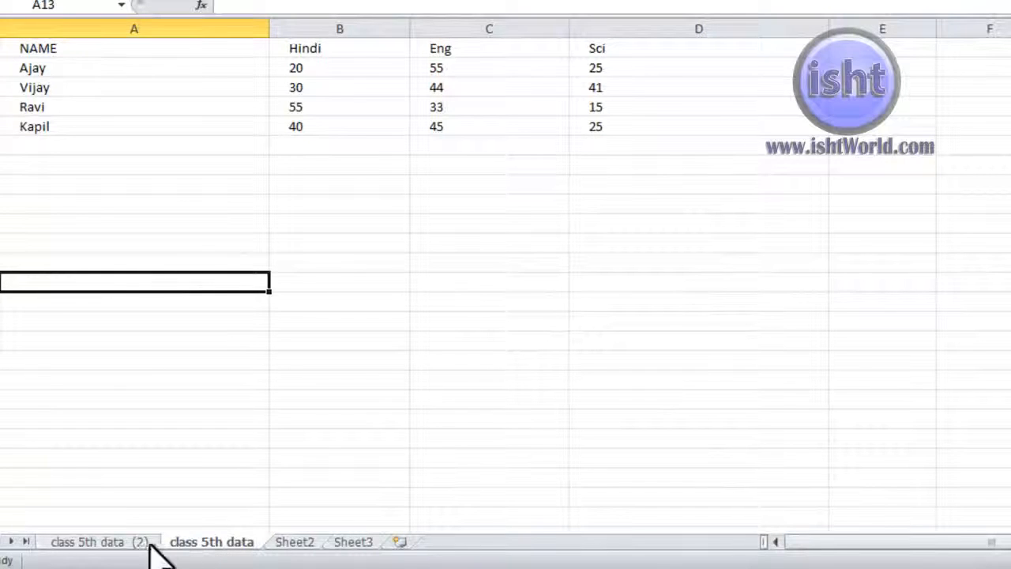
pyautogui.click(117, 542)
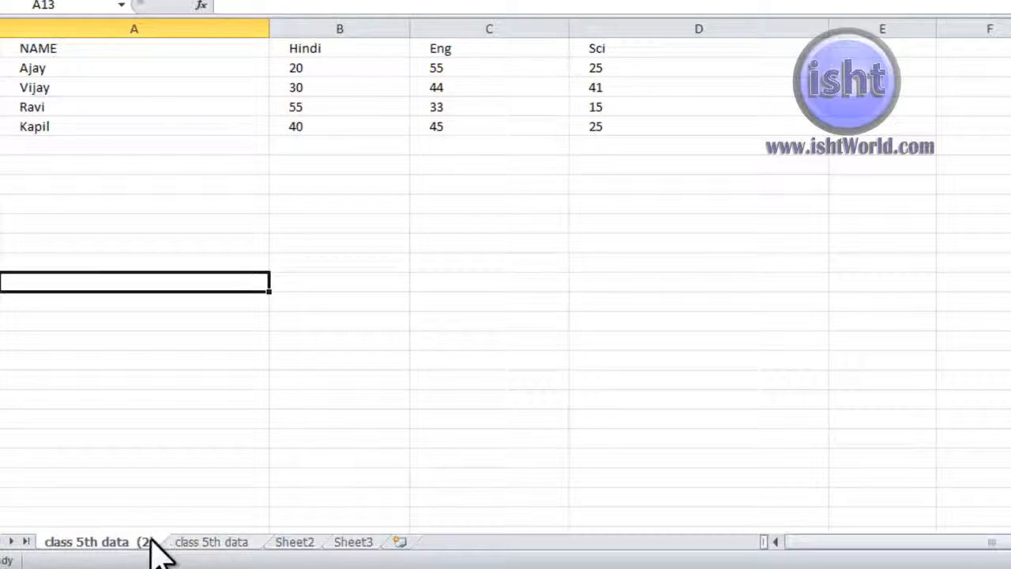
pyautogui.click(202, 545)
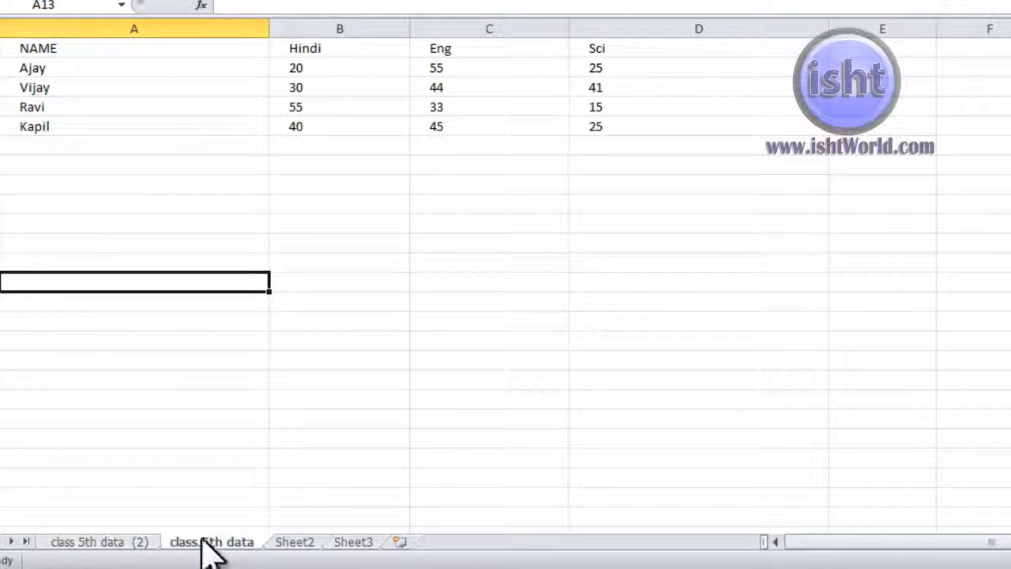
pyautogui.click(124, 544)
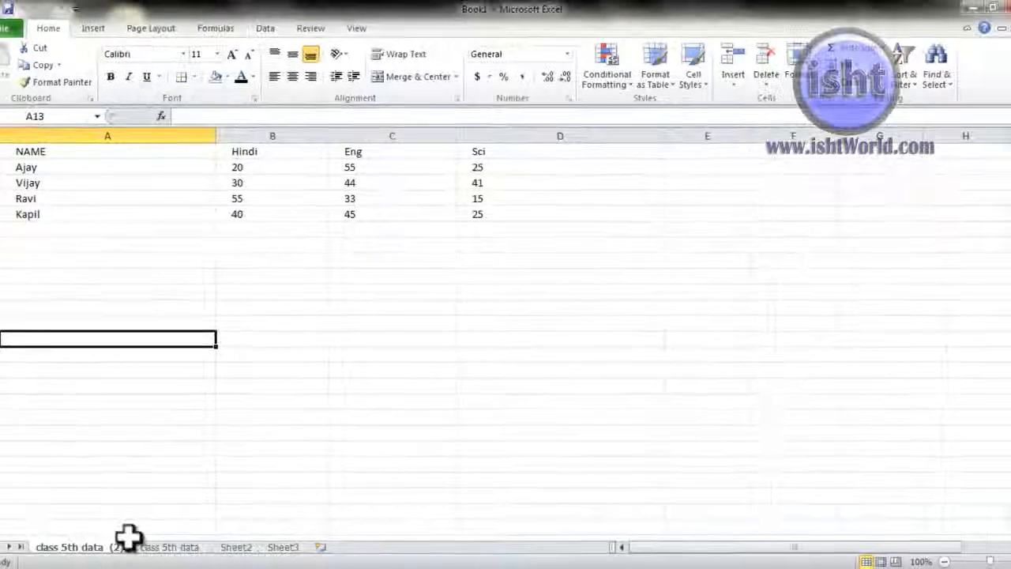
pyautogui.click(771, 85)
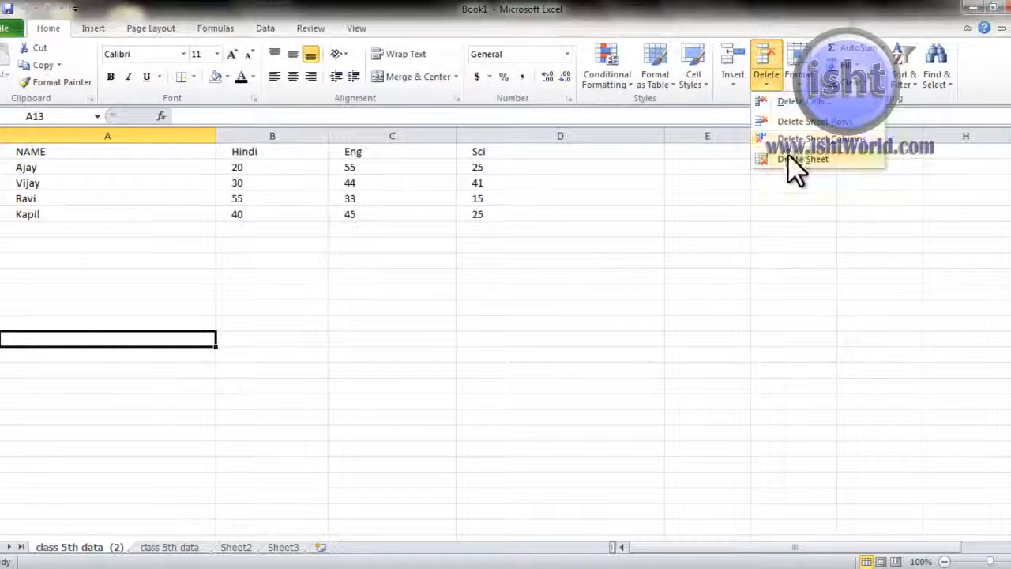
pyautogui.click(790, 159)
pyautogui.click(483, 333)
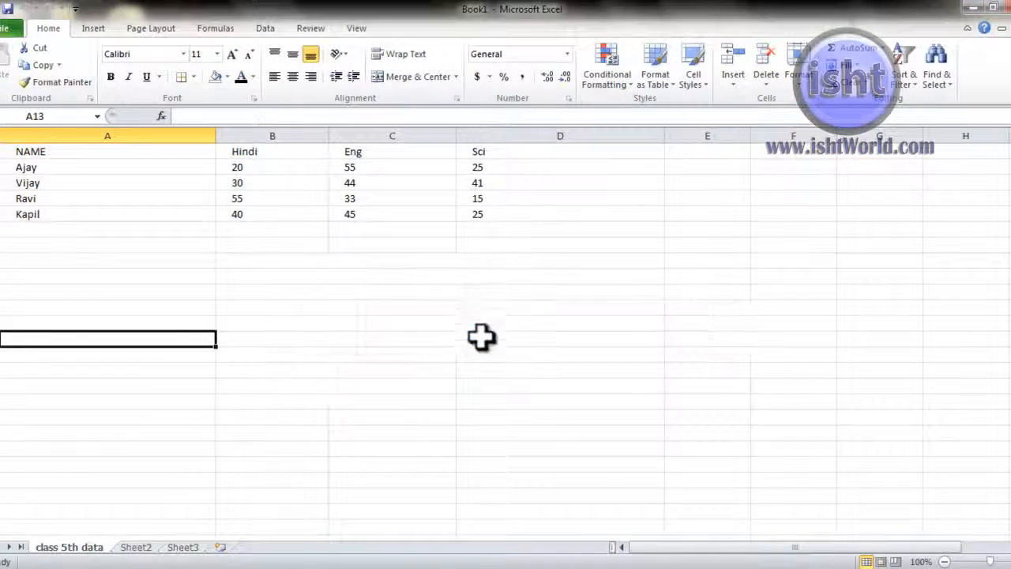
# Step: Move the class 5th data sheet to the end of the workbook, after Sheet3
pyautogui.click(799, 75)
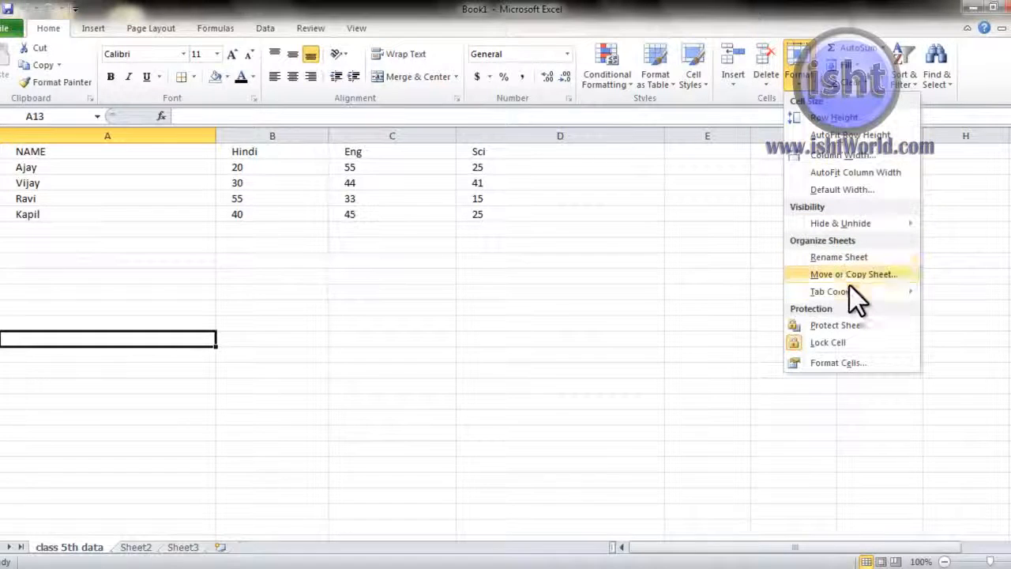
pyautogui.moveTo(851, 289)
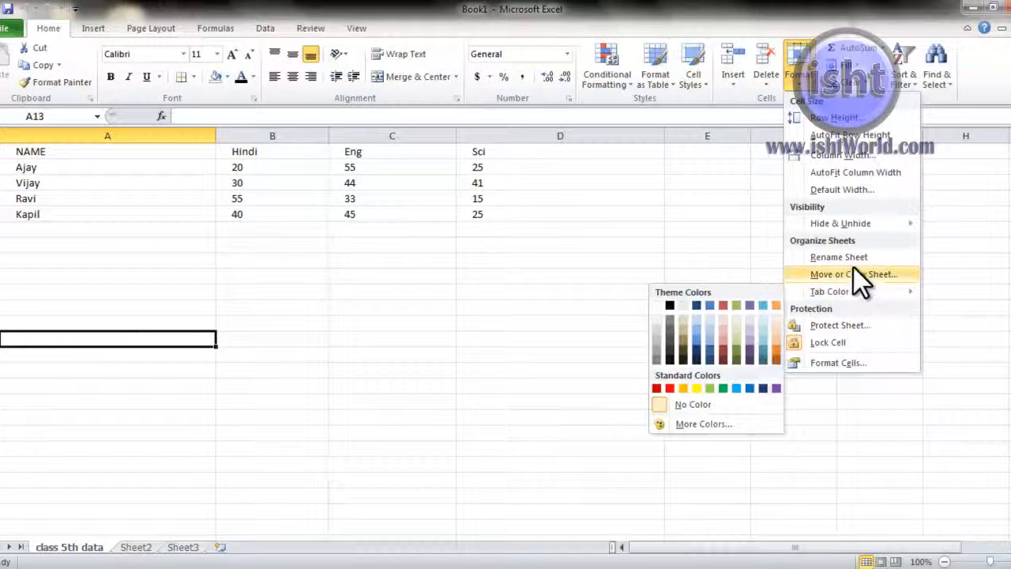
pyautogui.click(853, 270)
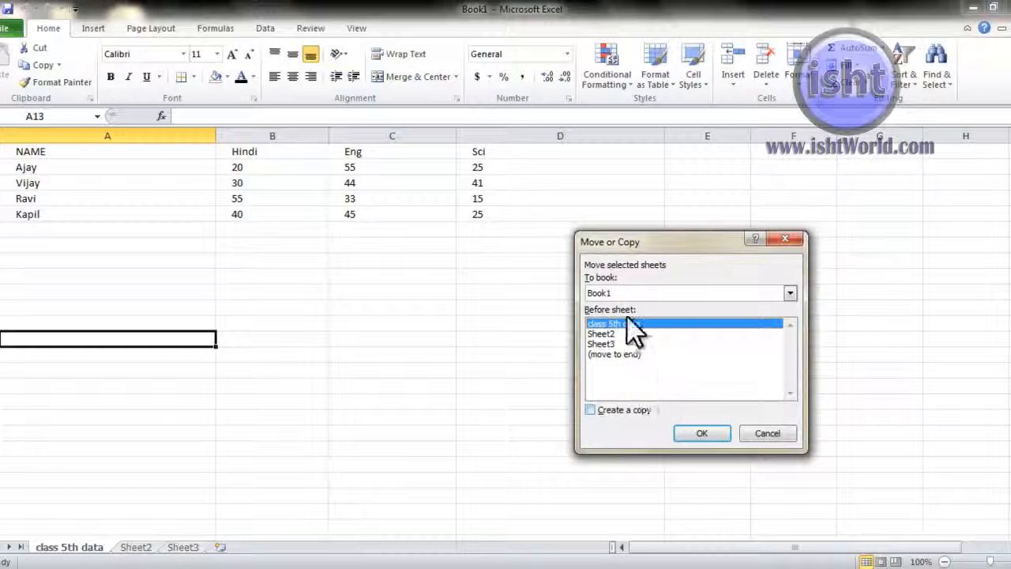
pyautogui.click(618, 354)
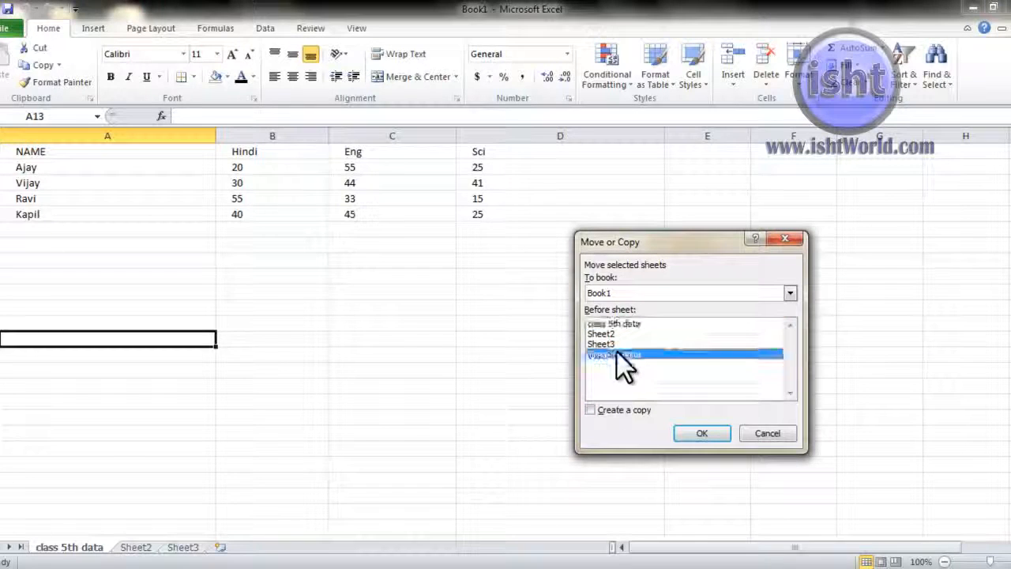
pyautogui.click(703, 428)
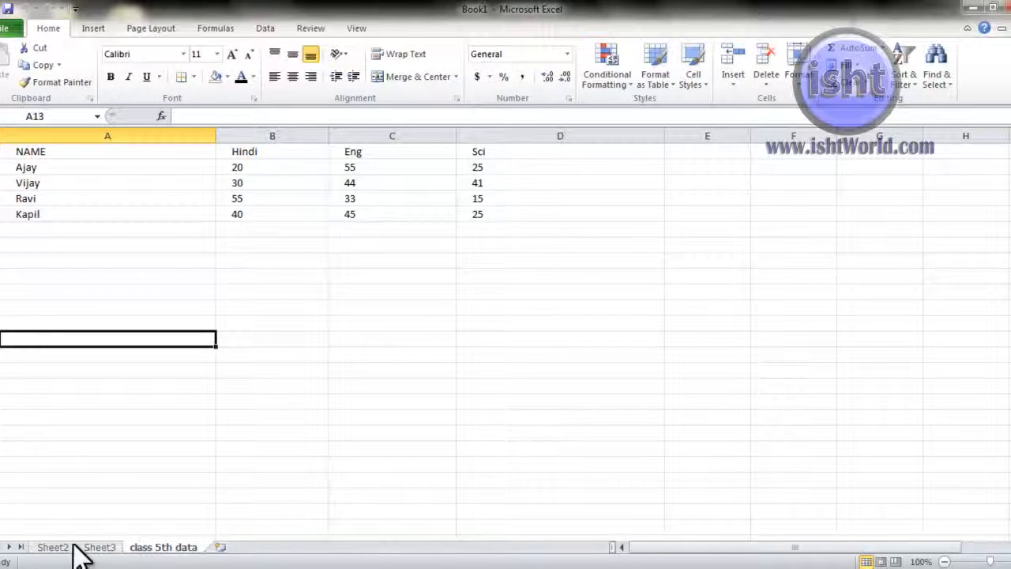
pyautogui.click(804, 86)
# Step: Colour the class 5th data sheet tab red
pyautogui.moveTo(835, 294)
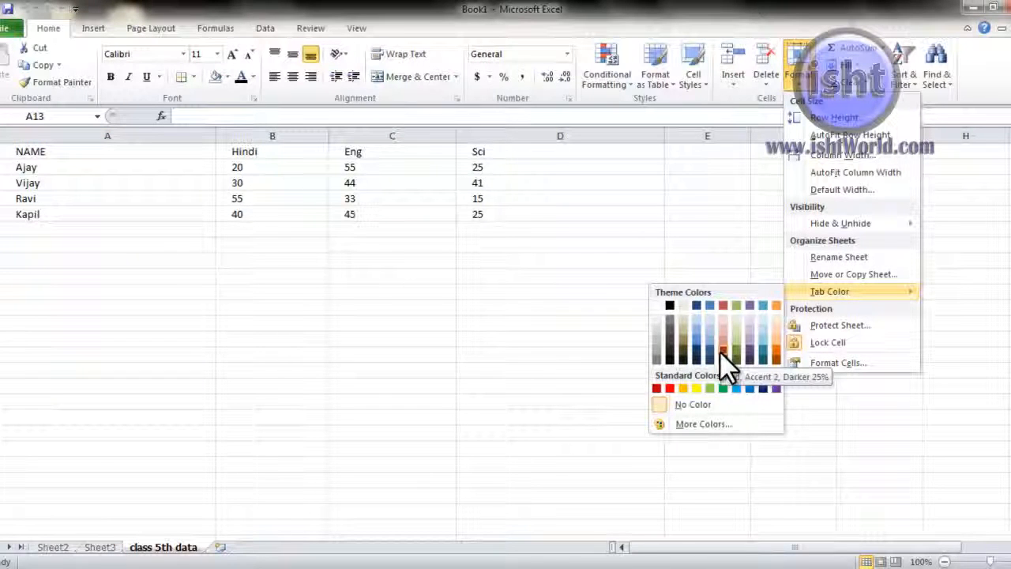
pyautogui.click(670, 387)
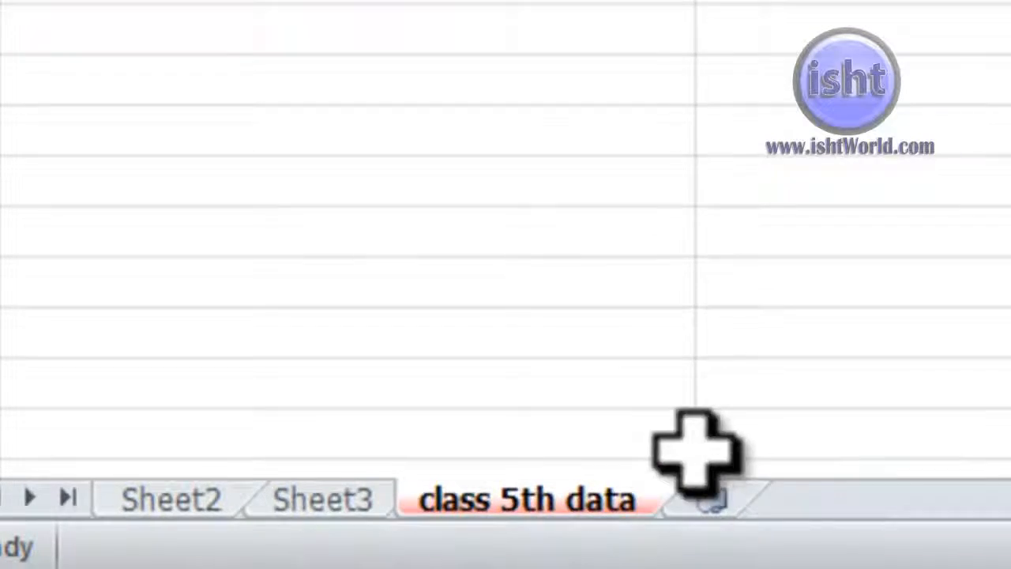
pyautogui.click(825, 69)
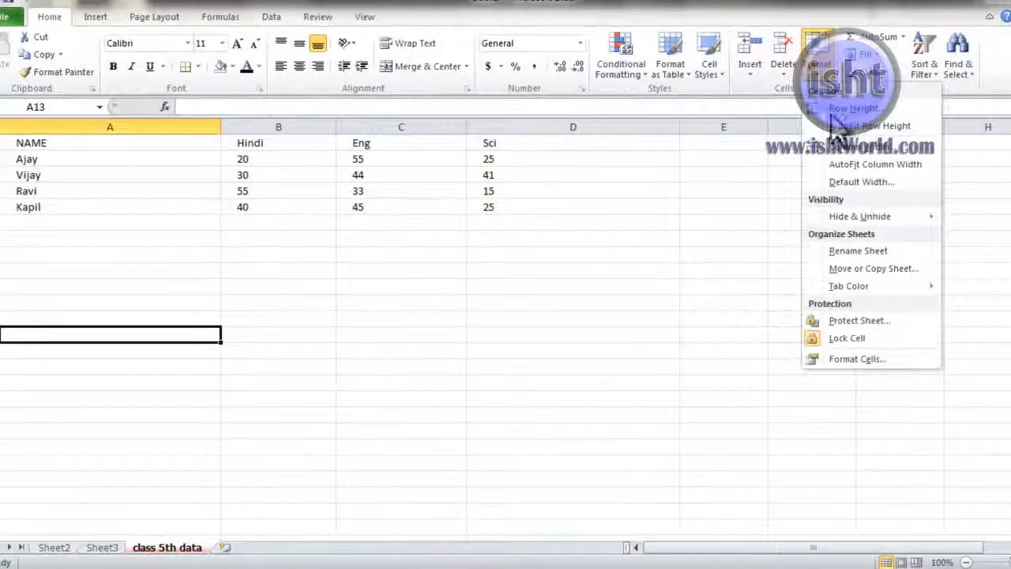
pyautogui.moveTo(885, 291)
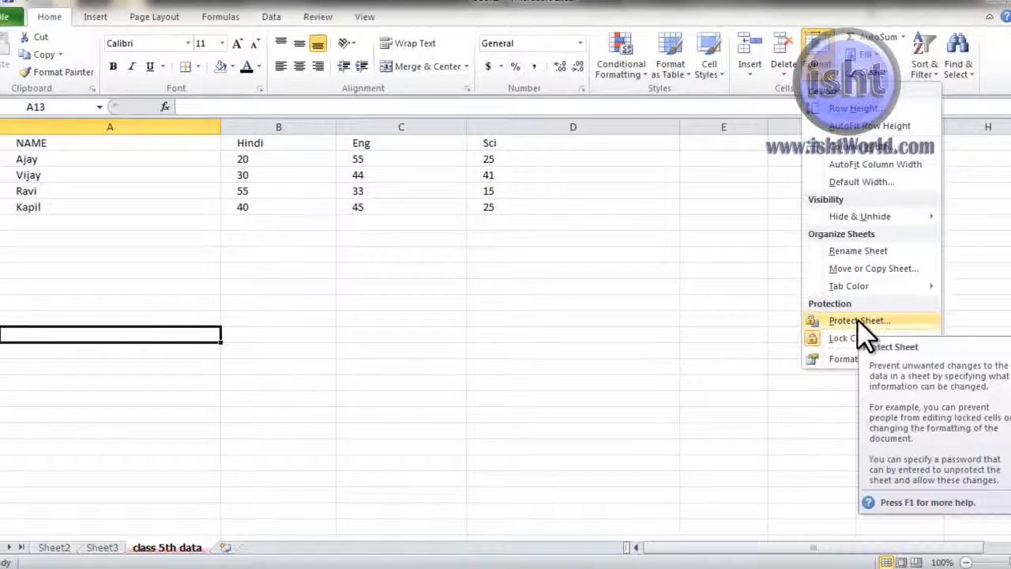
# Step: Protect the class 5th data sheet with a password, confirming it a second time
pyautogui.click(860, 321)
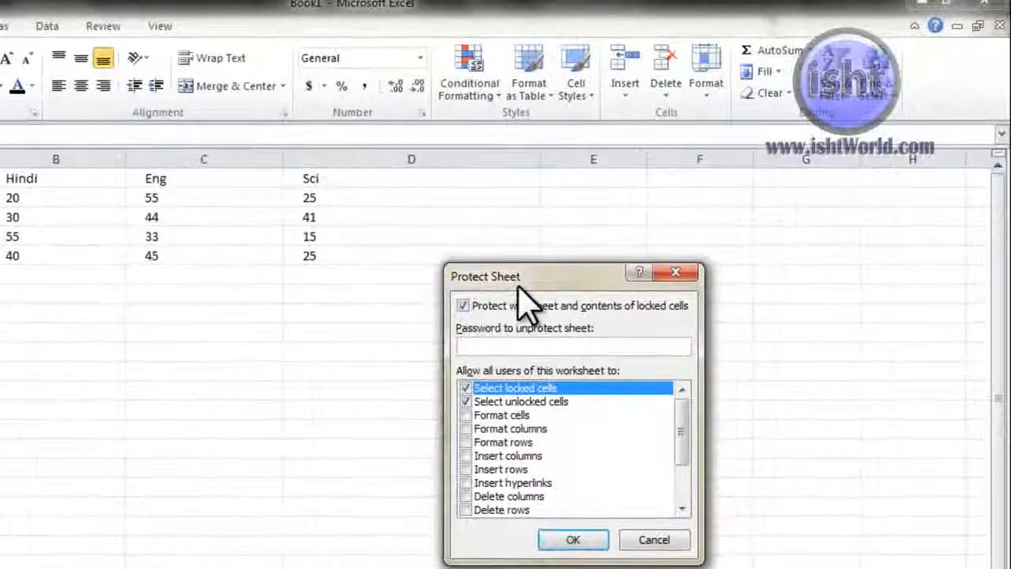
pyautogui.moveTo(519, 286); pyautogui.dragTo(412, 282)
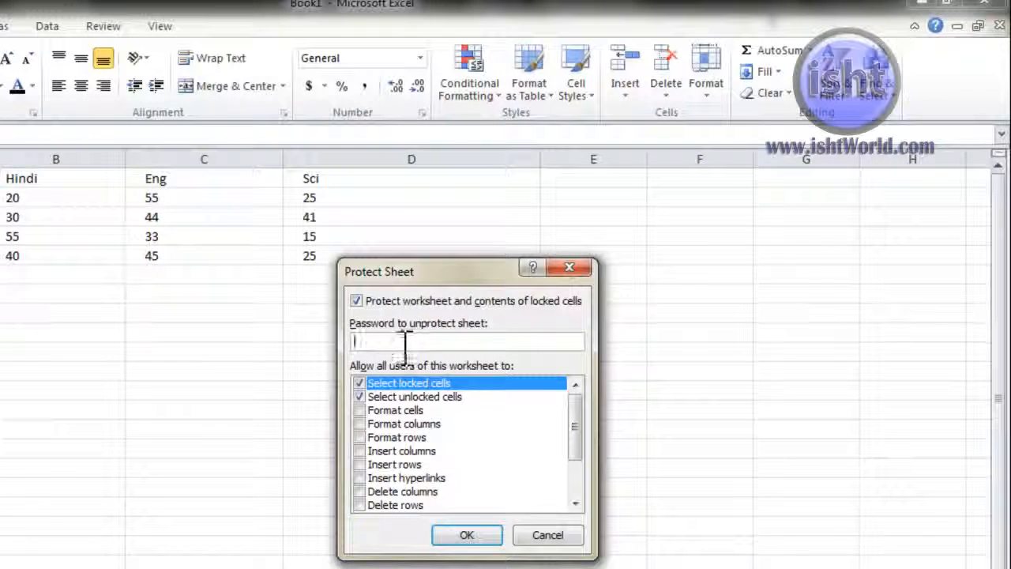
pyautogui.write('123')
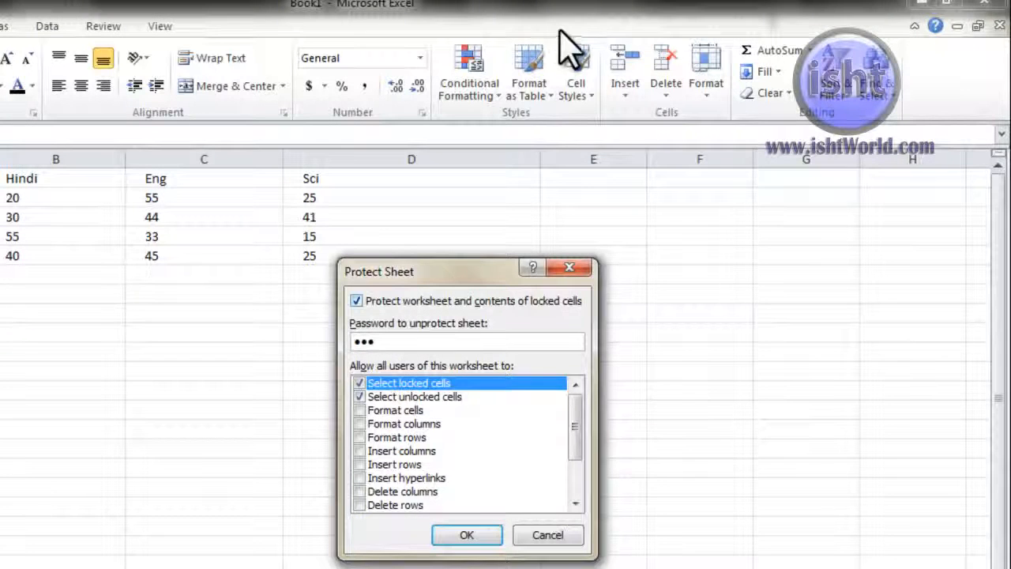
pyautogui.click(472, 535)
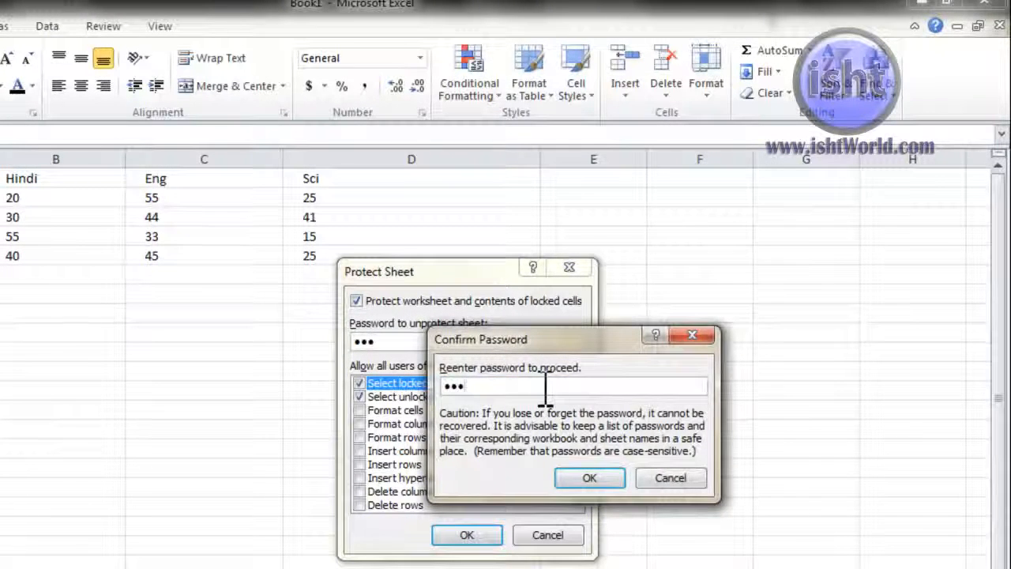
pyautogui.click(590, 477)
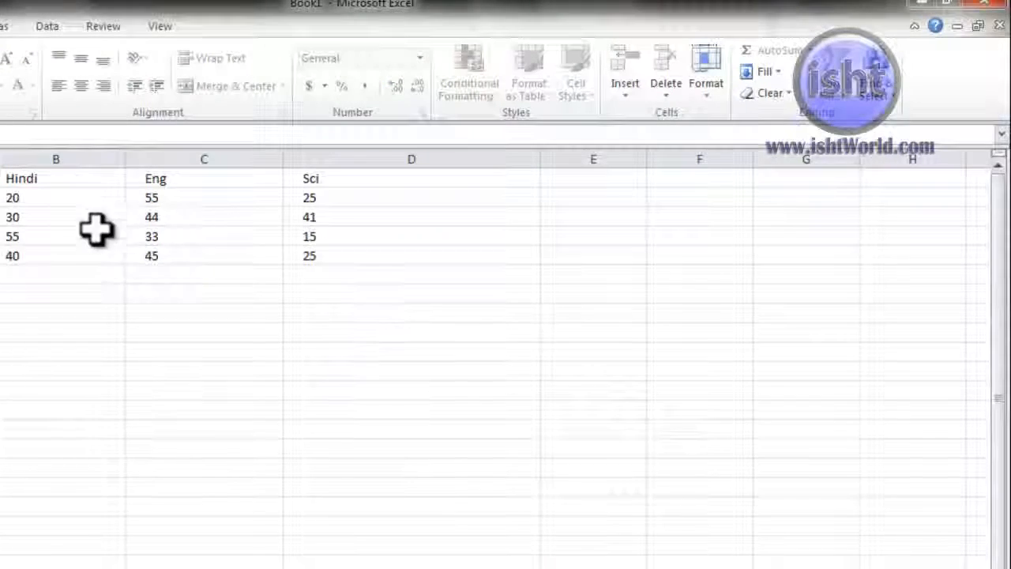
# Step: Try deleting the value 30 in B3 and dismiss the protected-cell warning
pyautogui.click(59, 234)
pyautogui.moveTo(53, 198); pyautogui.dragTo(61, 267)
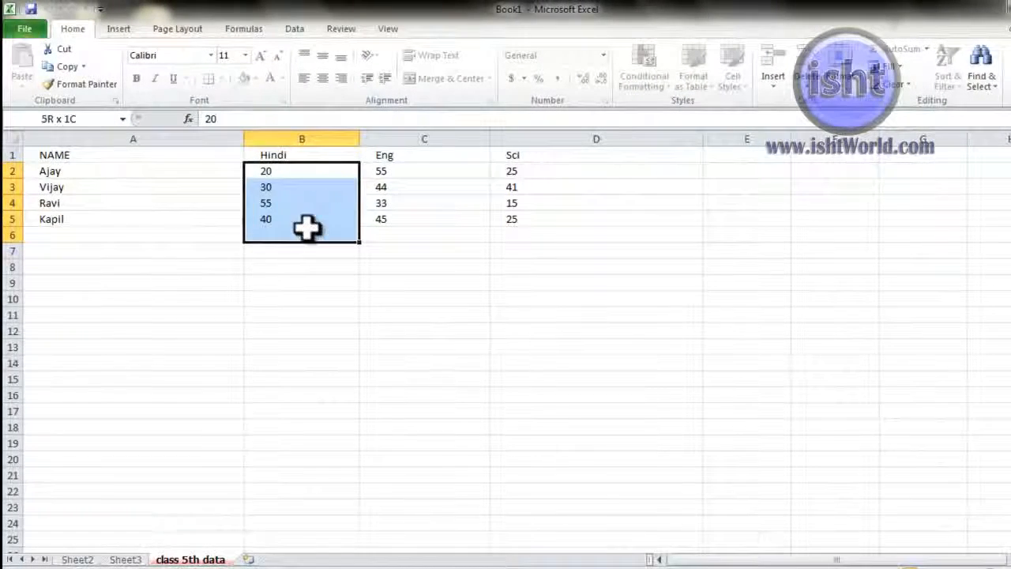
pyautogui.moveTo(307, 228); pyautogui.dragTo(316, 219)
pyautogui.moveTo(299, 171); pyautogui.dragTo(330, 214)
pyautogui.click(501, 280)
pyautogui.click(313, 188)
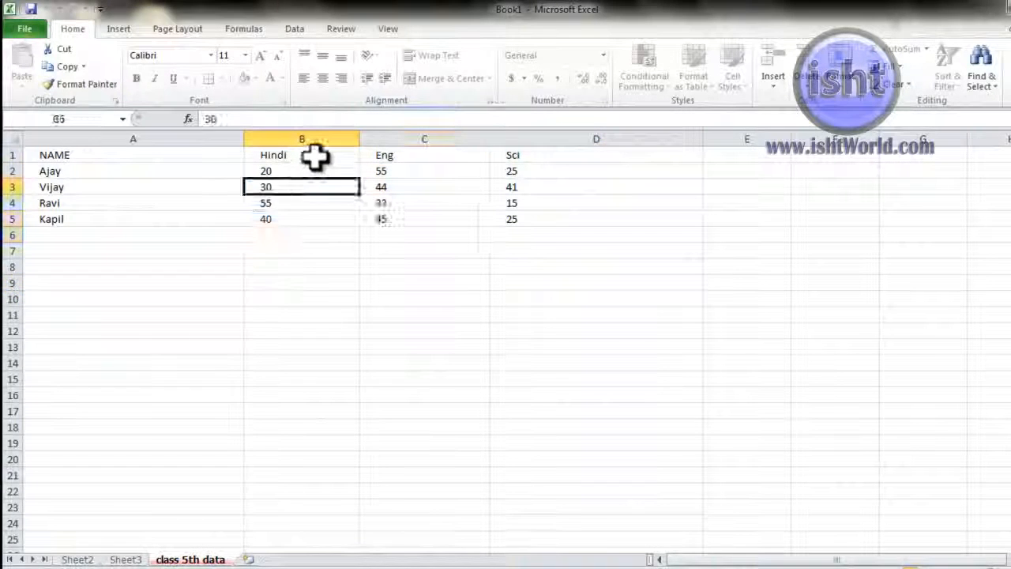
pyautogui.press('Delete')
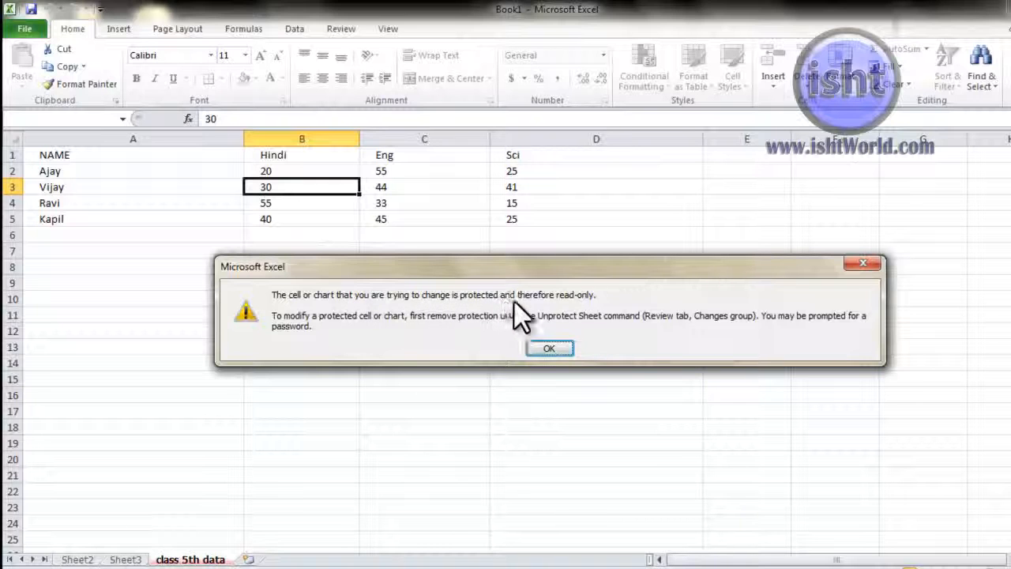
pyautogui.click(551, 353)
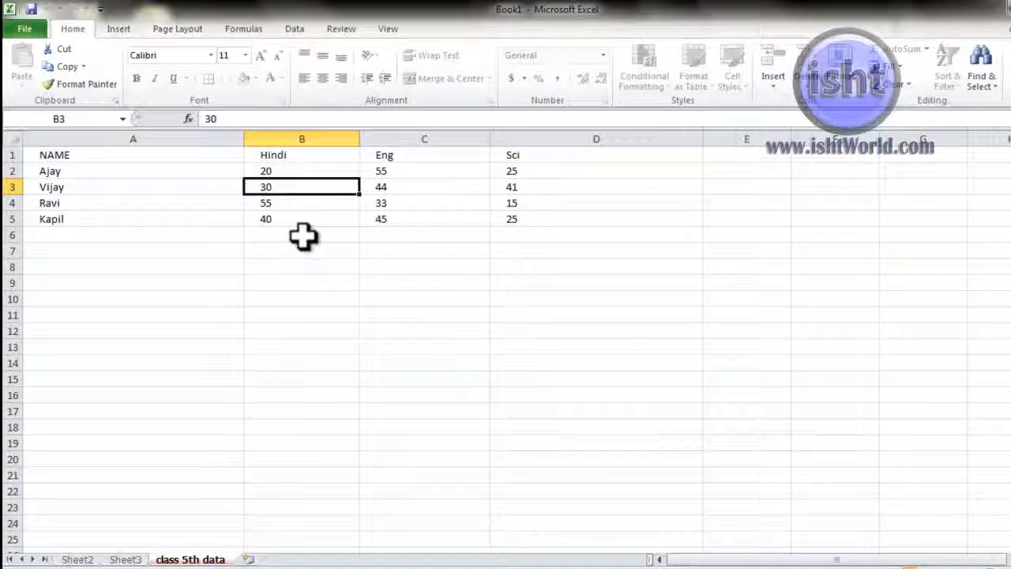
# Step: Unprotect the class 5th data sheet by entering its password
pyautogui.click(838, 83)
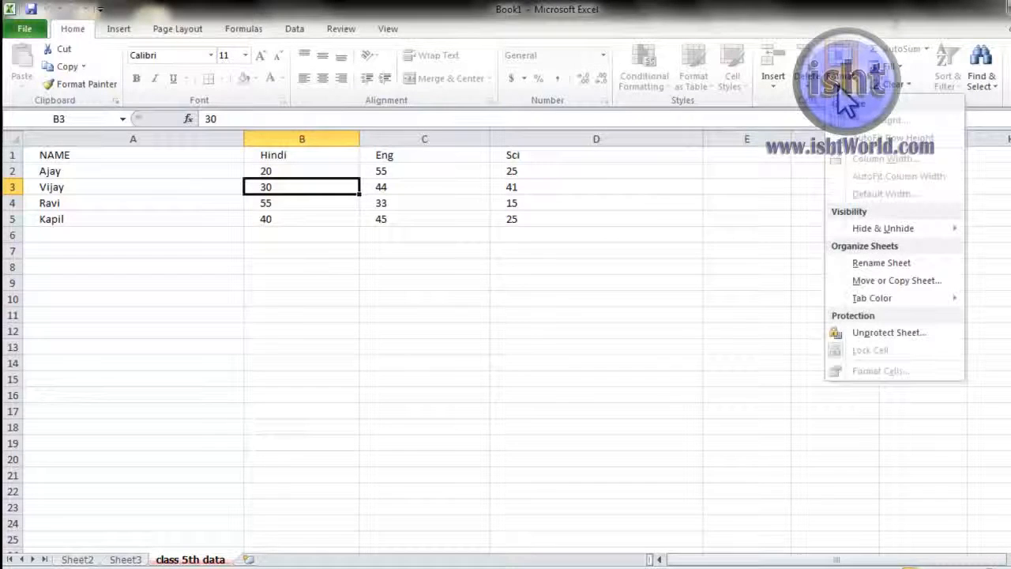
pyautogui.click(889, 333)
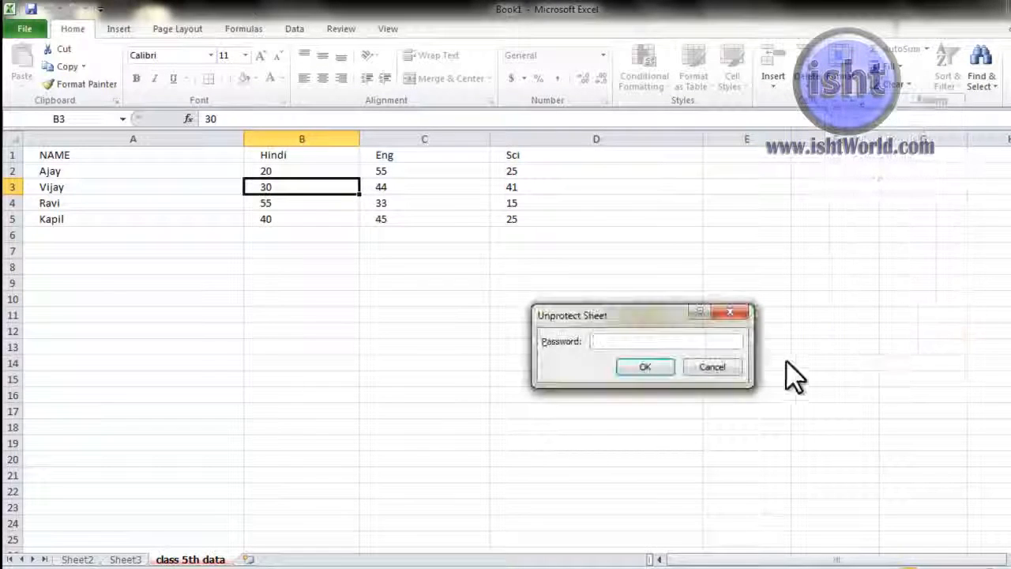
pyautogui.write('123')
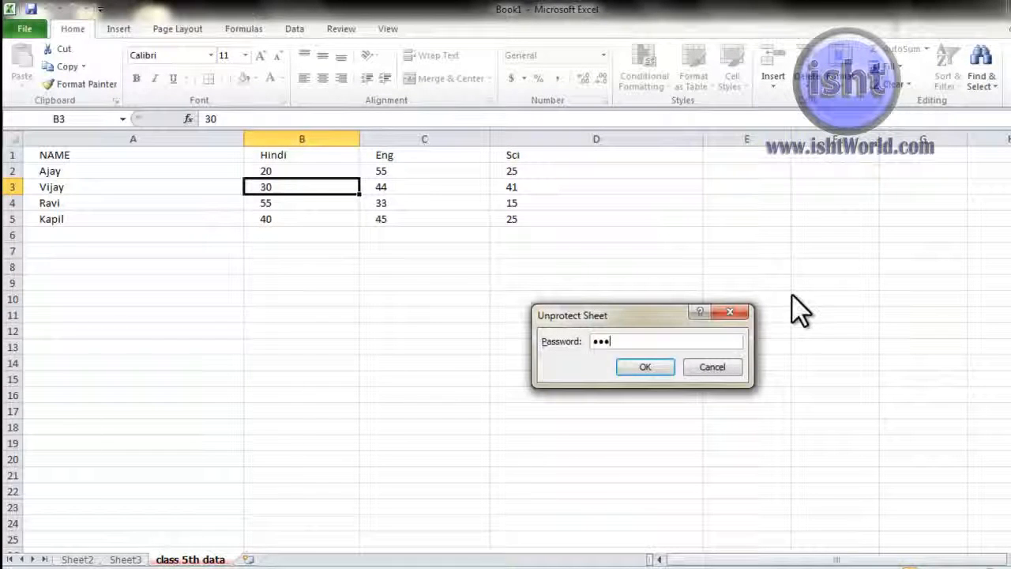
pyautogui.press('Return')
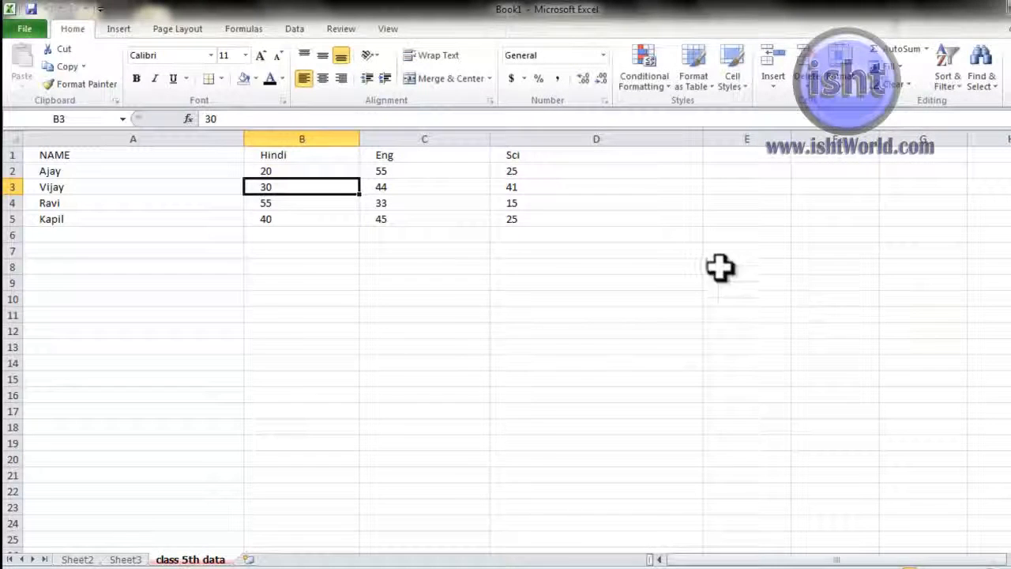
# Step: Select cells in the marks table, ending with the Sci column D1:D5
pyautogui.click(597, 332)
pyautogui.click(439, 187)
pyautogui.moveTo(474, 202); pyautogui.dragTo(484, 215)
pyautogui.click(657, 170)
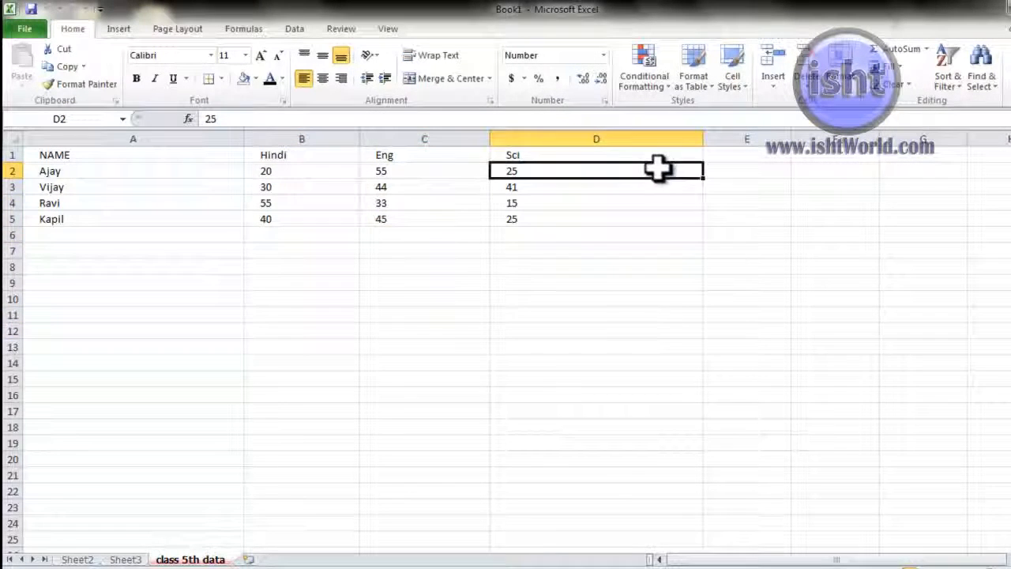
pyautogui.click(844, 85)
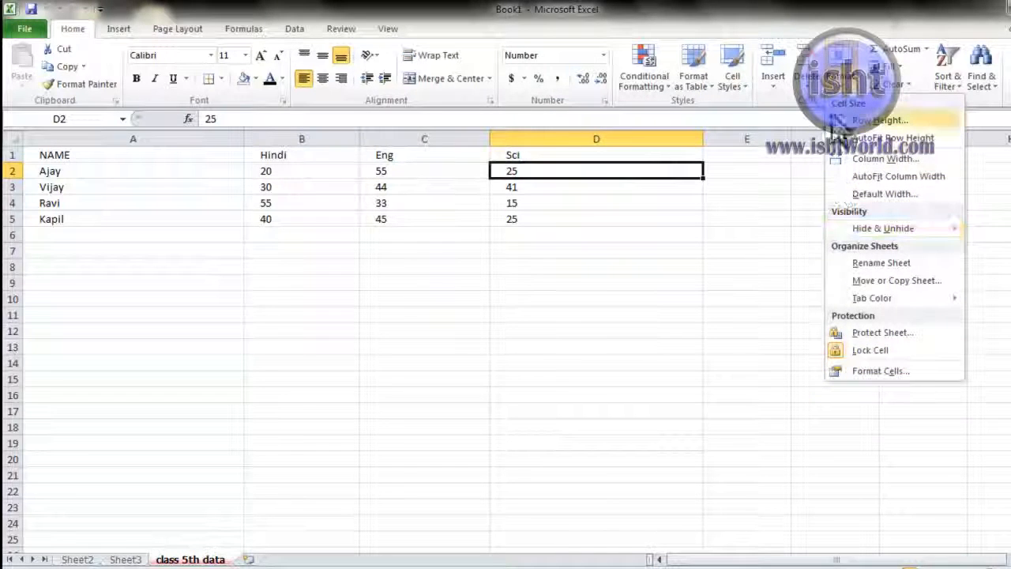
pyautogui.click(732, 281)
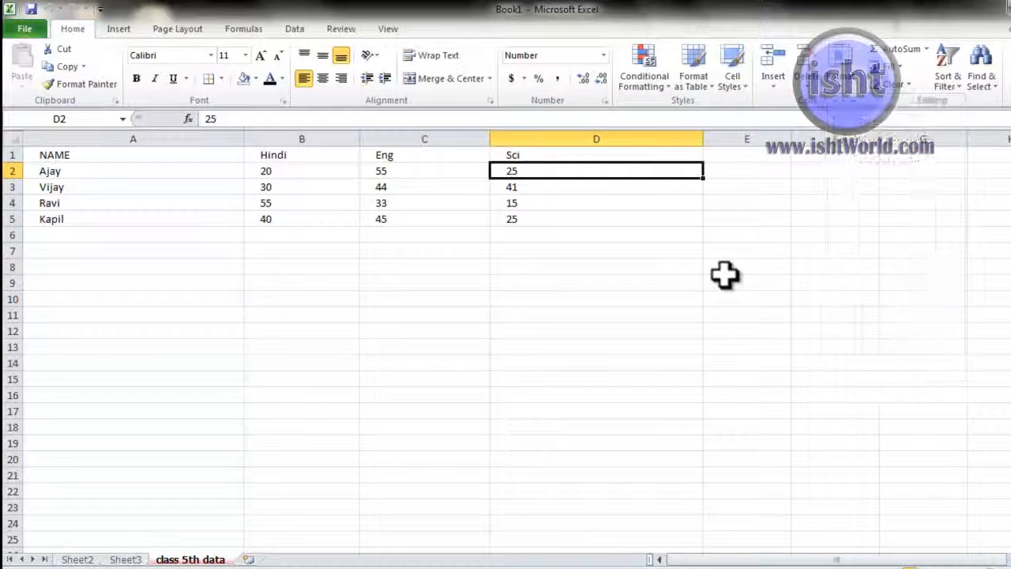
pyautogui.moveTo(615, 155); pyautogui.dragTo(596, 218)
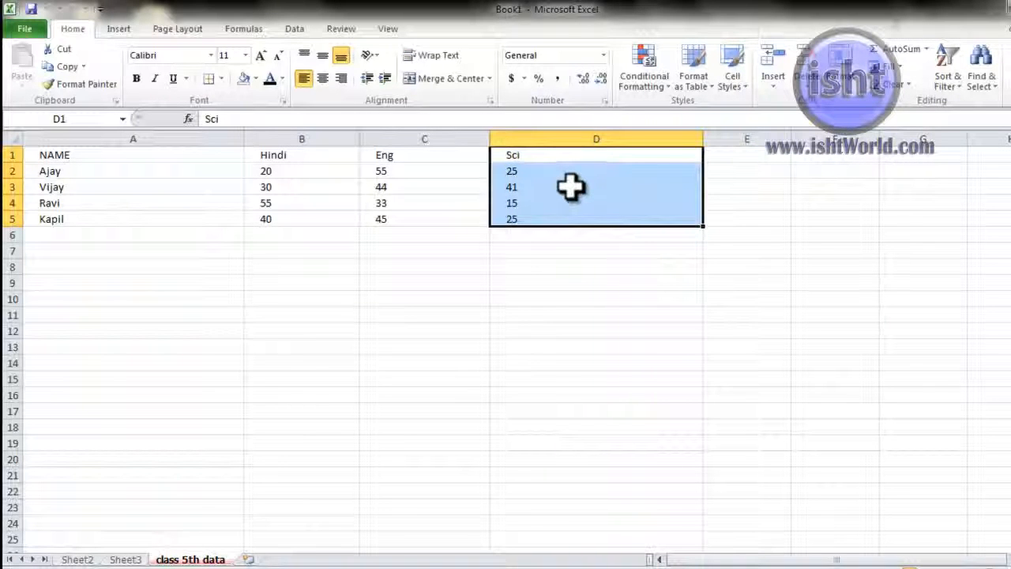